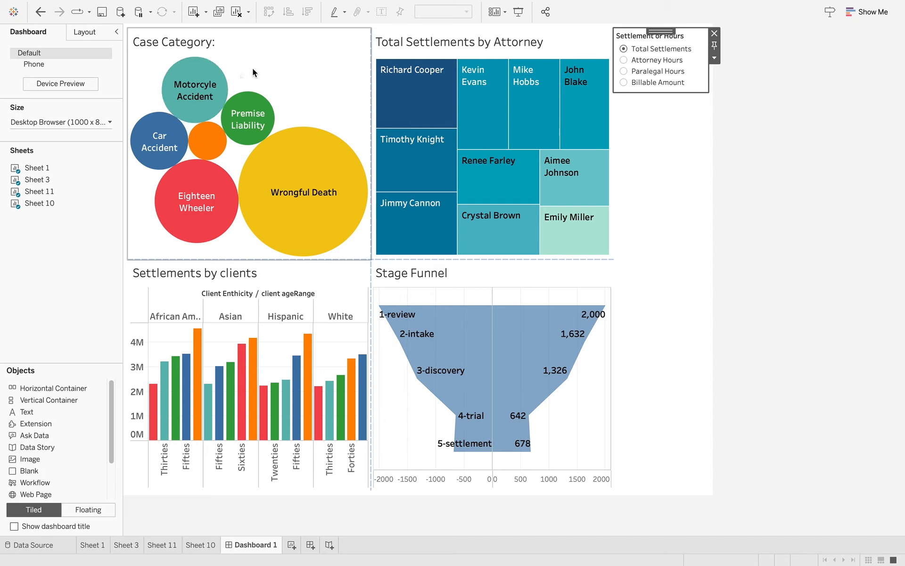
Step: Preview the dashboard with the Settlement or Hours parameter at Attorney Hours, Paralegal Hours and Billable Amount, returning it to Total Settlements
{"action": "mouse_move", "coordinate": [425, 306]}
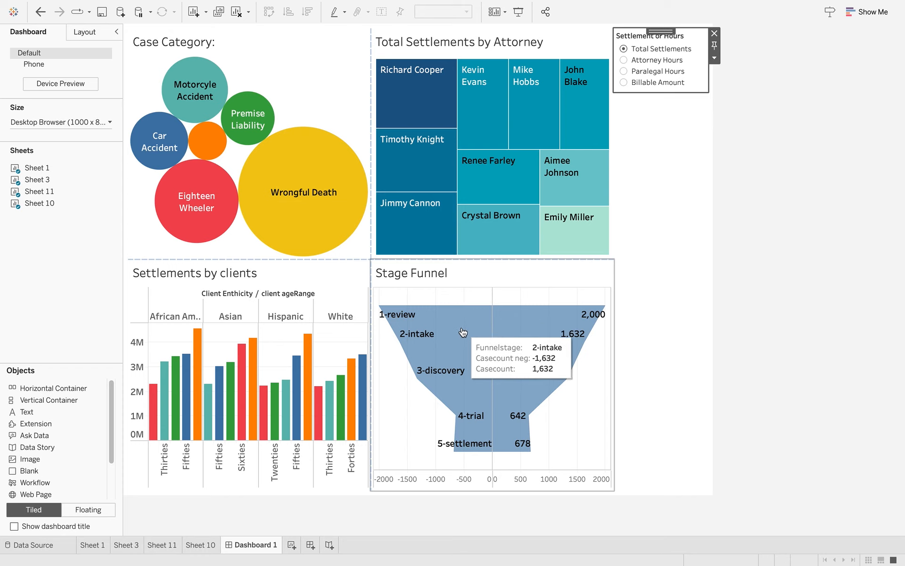
{"action": "left_click", "coordinate": [624, 62]}
{"action": "left_click", "coordinate": [626, 71]}
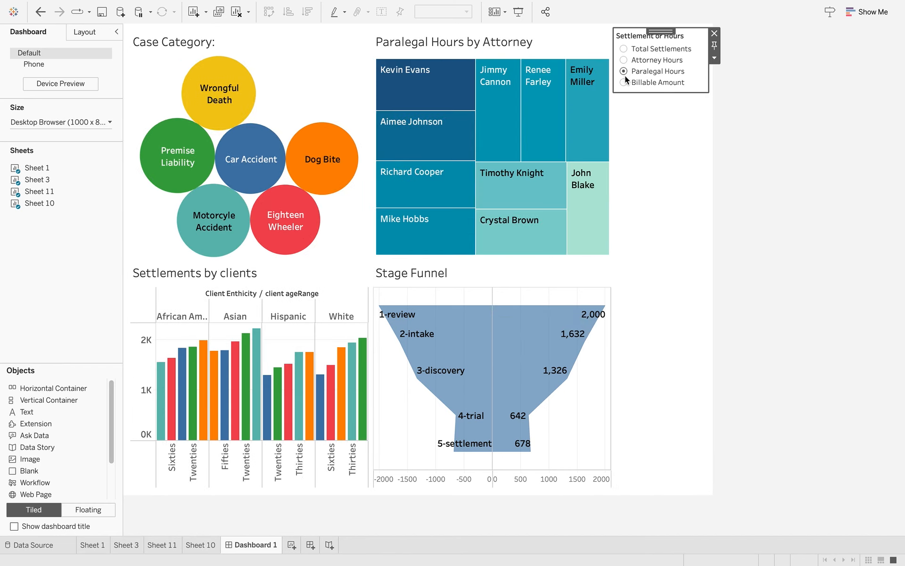
{"action": "left_click", "coordinate": [623, 83]}
{"action": "left_click", "coordinate": [624, 49]}
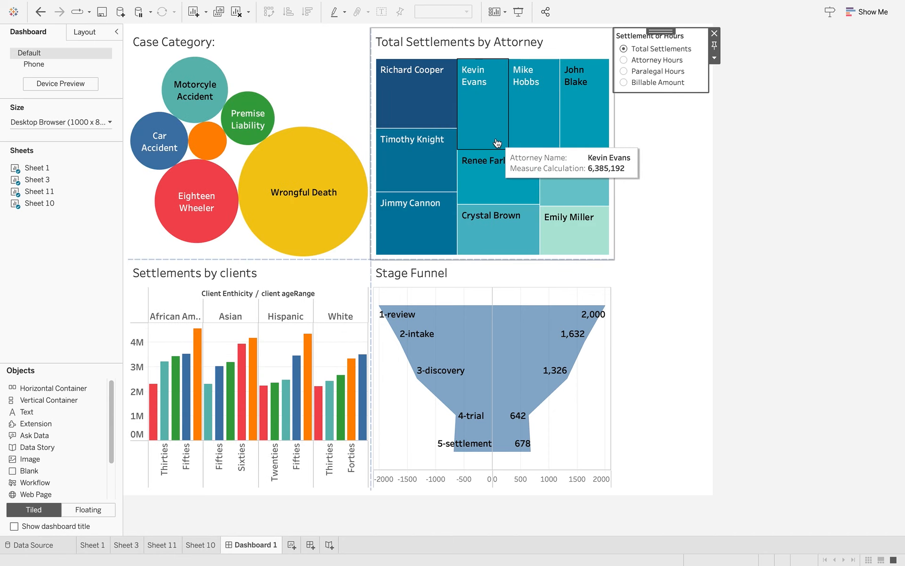
{"action": "mouse_move", "coordinate": [441, 237]}
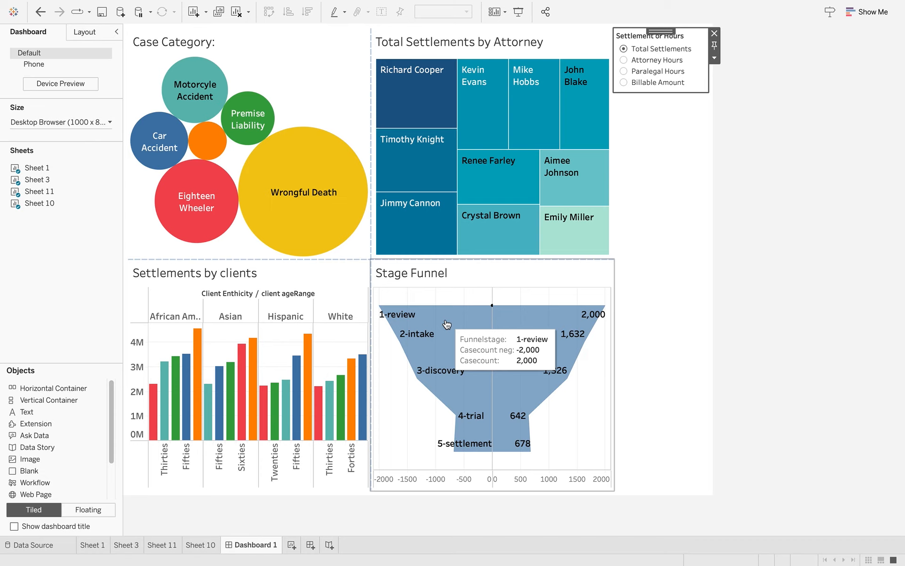
Step: On Sheet 1, start a new parameter named Category Parameter with the String data type
{"action": "left_click", "coordinate": [95, 548]}
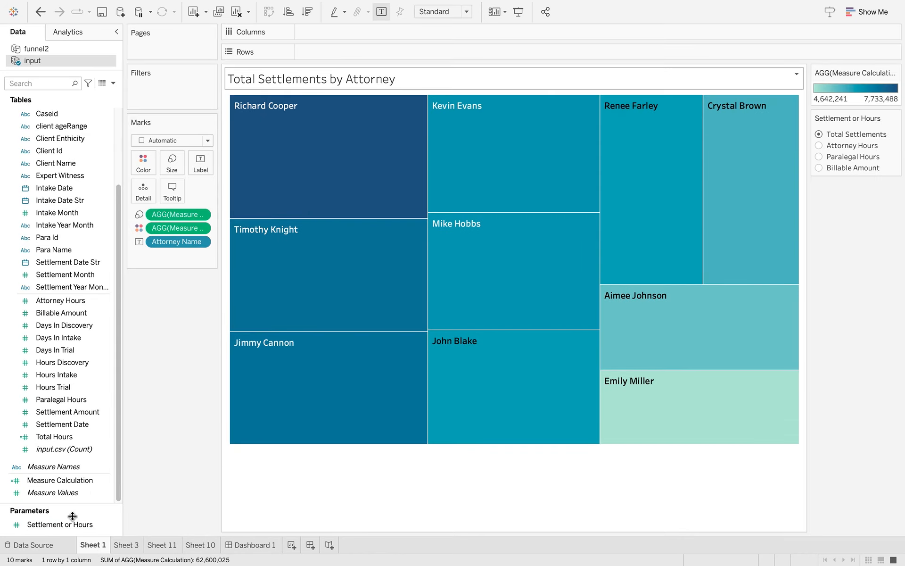
{"action": "right_click", "coordinate": [69, 533]}
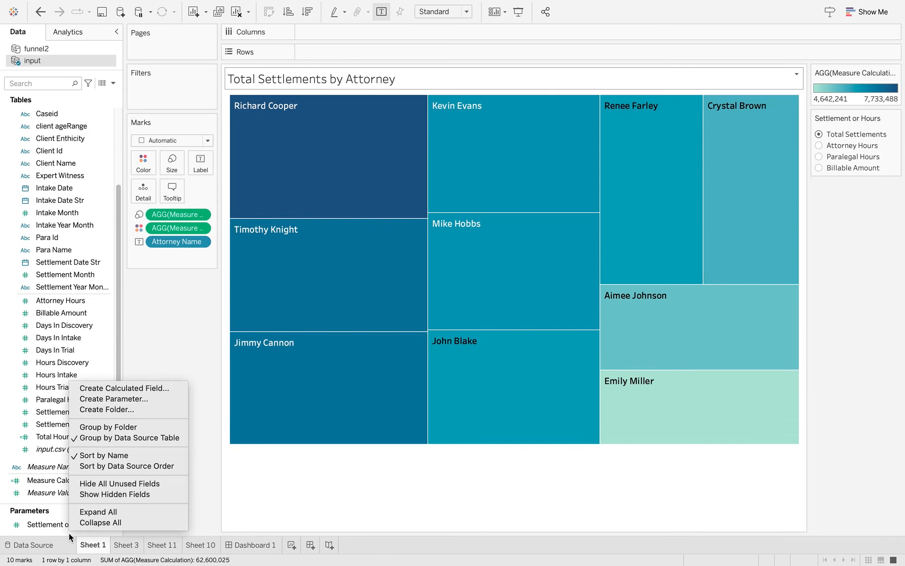
{"action": "left_click", "coordinate": [148, 399]}
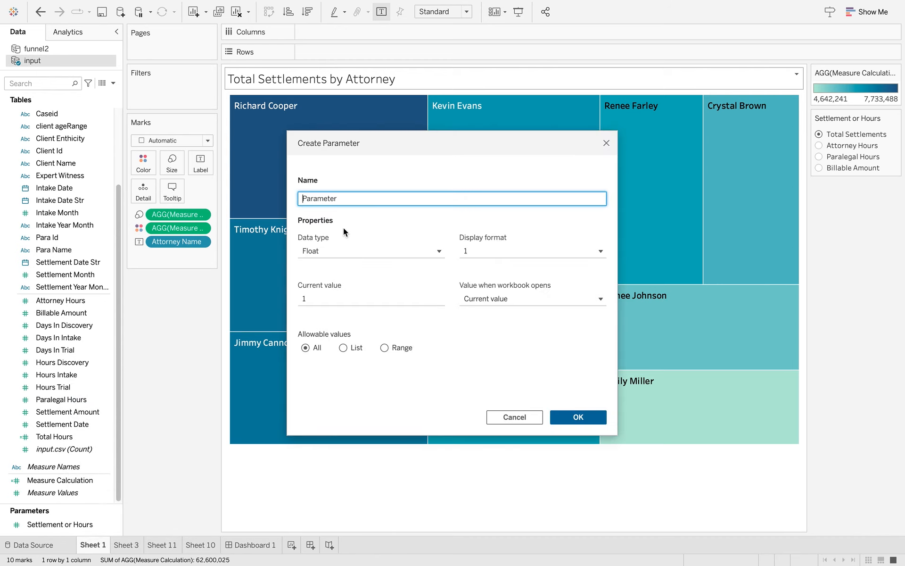
{"action": "type", "text": "Category"}
{"action": "left_click", "coordinate": [440, 251]}
{"action": "left_click", "coordinate": [400, 291]}
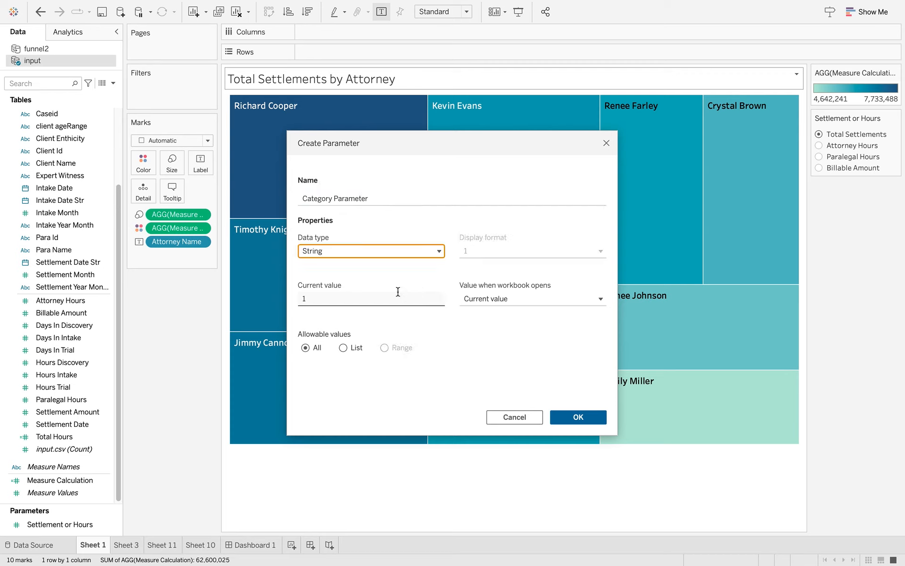
Step: Restrict the parameter to a list filled from the input source's Case Category field, add the value All, and create it
{"action": "left_click", "coordinate": [344, 348]}
{"action": "left_click", "coordinate": [508, 401]}
{"action": "mouse_move", "coordinate": [514, 419]}
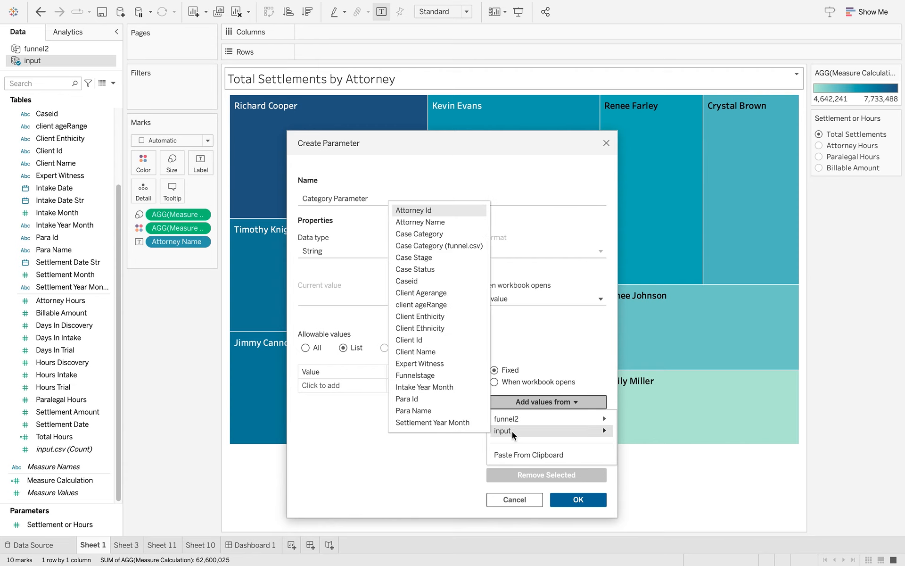
{"action": "left_click", "coordinate": [433, 234]}
{"action": "left_click", "coordinate": [361, 471]}
{"action": "type", "text": "All"}
{"action": "key", "text": "Return"}
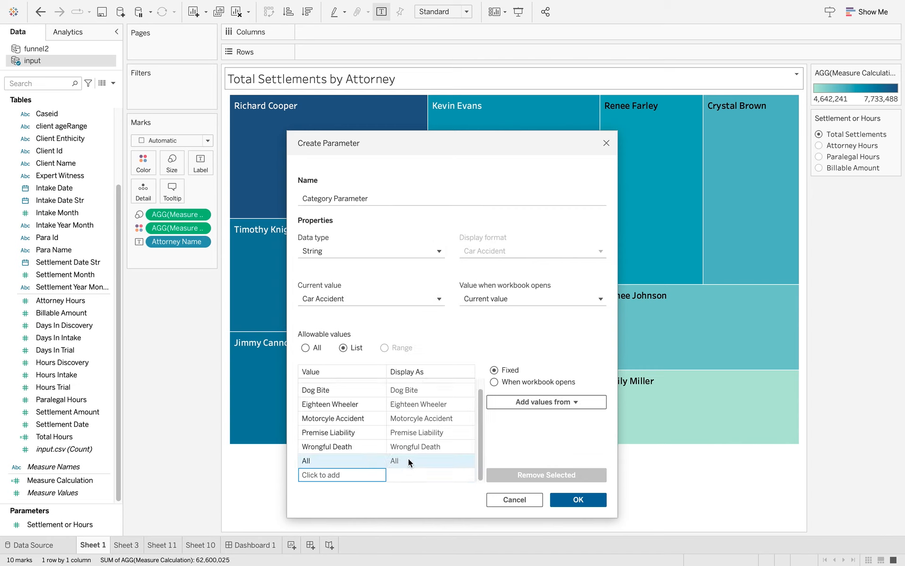
{"action": "left_click", "coordinate": [578, 500]}
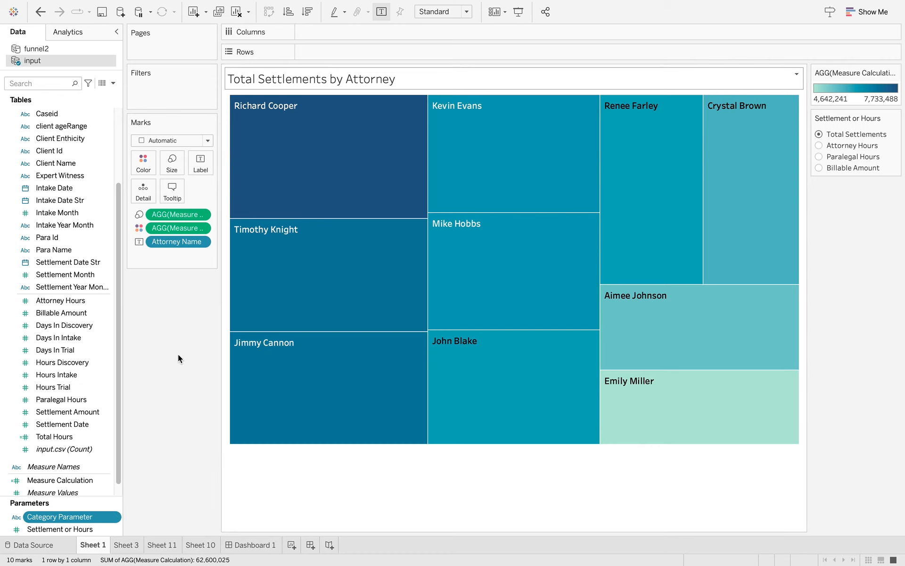
Step: Start a calculated field from Caseid in the input data source and name it Category Parameter Calc
{"action": "scroll", "coordinate": [105, 313], "scroll_direction": "up", "scroll_amount": 5}
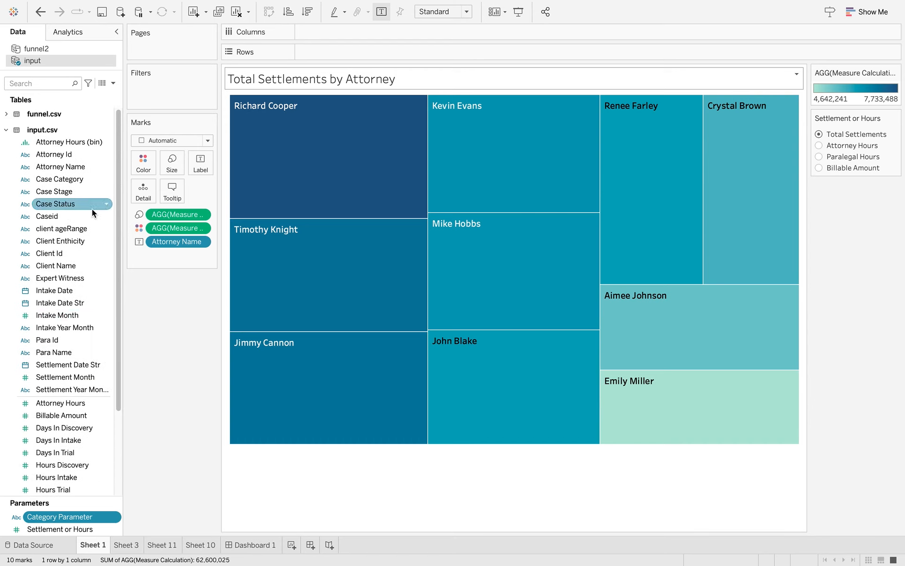
{"action": "right_click", "coordinate": [84, 215]}
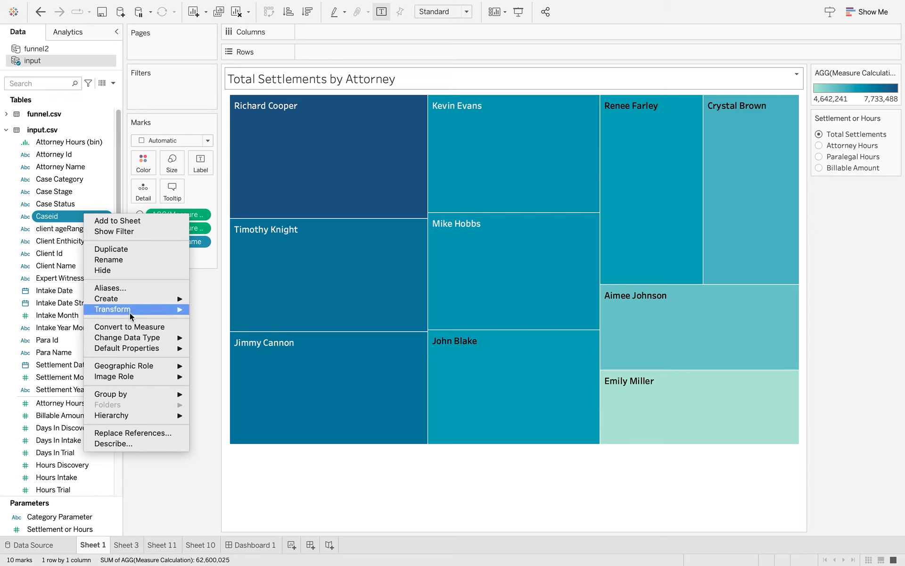
{"action": "mouse_move", "coordinate": [153, 309]}
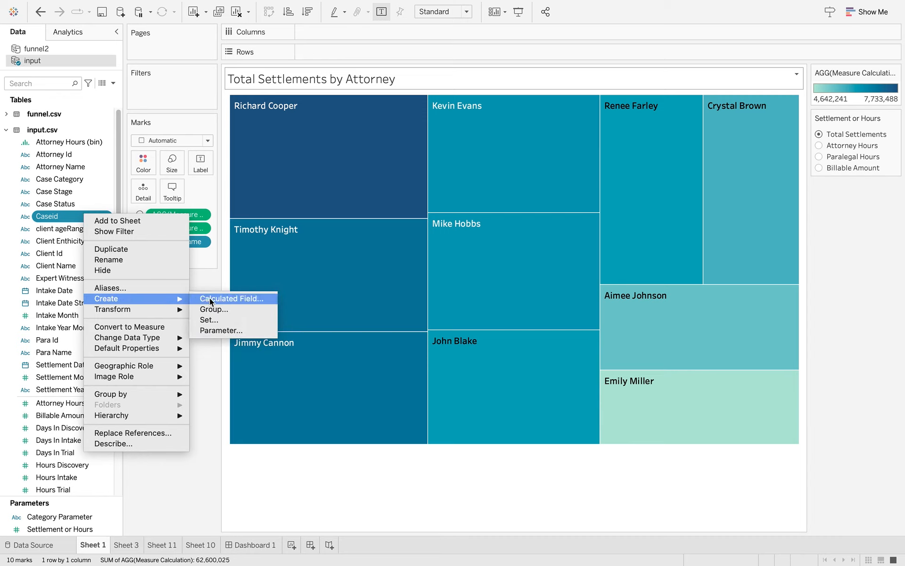
{"action": "left_click", "coordinate": [210, 298]}
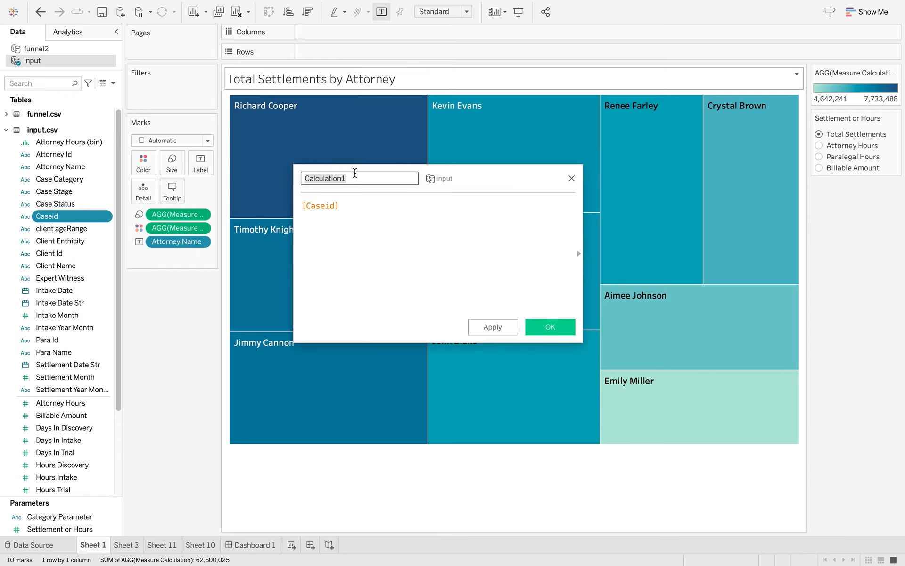
{"action": "left_click", "coordinate": [358, 178]}
{"action": "key", "text": "BackSpace"}
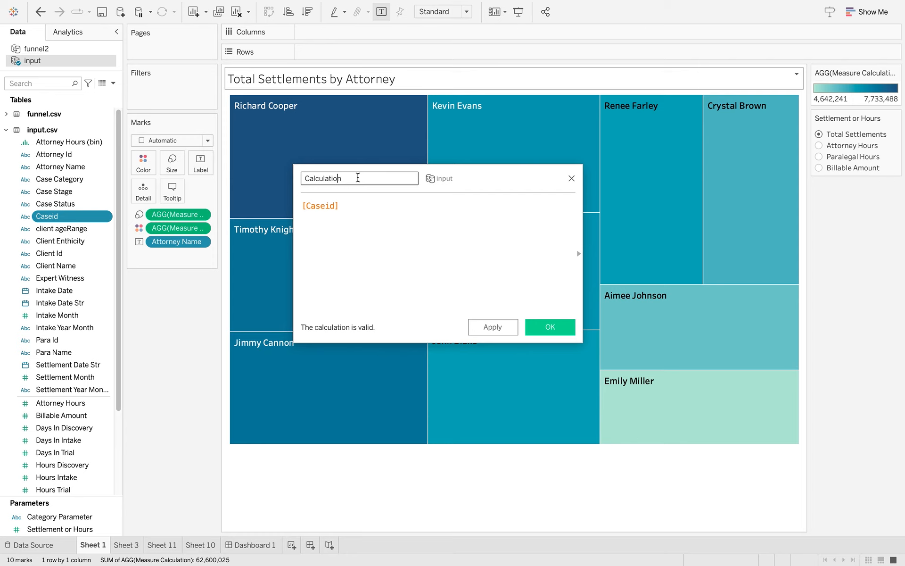
{"action": "type", "text": "Category Parameter"}
{"action": "key", "text": "Right"}
{"action": "key", "text": "Right"}
{"action": "key", "text": "Right"}
{"action": "key", "text": "shift+End"}
{"action": "key", "text": "BackSpace"}
Step: Replace the formula with [Category Parameter] = [Case Category] or [Category Parameter] = 'All' and save the calculated field
{"action": "left_click", "coordinate": [363, 202]}
{"action": "key", "text": "ctrl+a"}
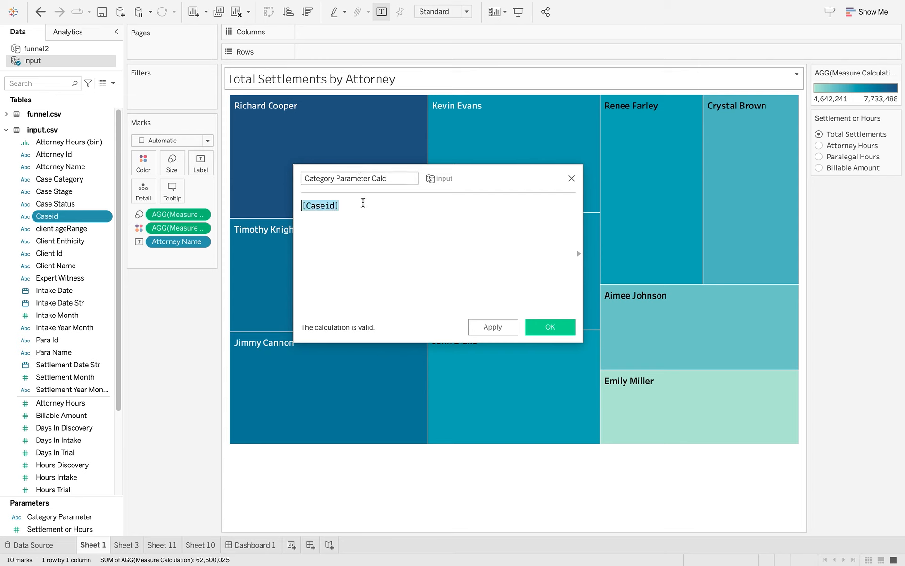
{"action": "type", "text": "[Category Parameter] = [Case Category] or [Category Parameter] = 'All'"}
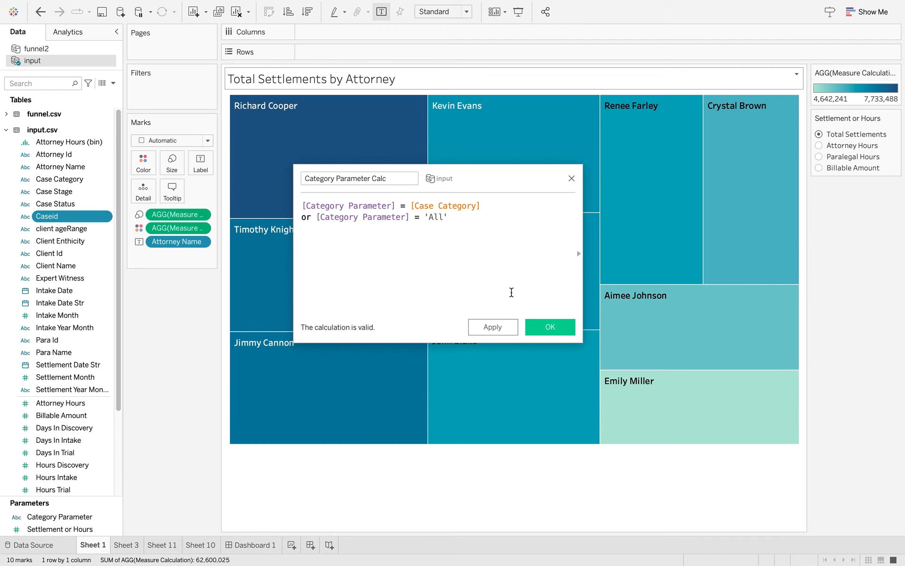
{"action": "left_click", "coordinate": [550, 326]}
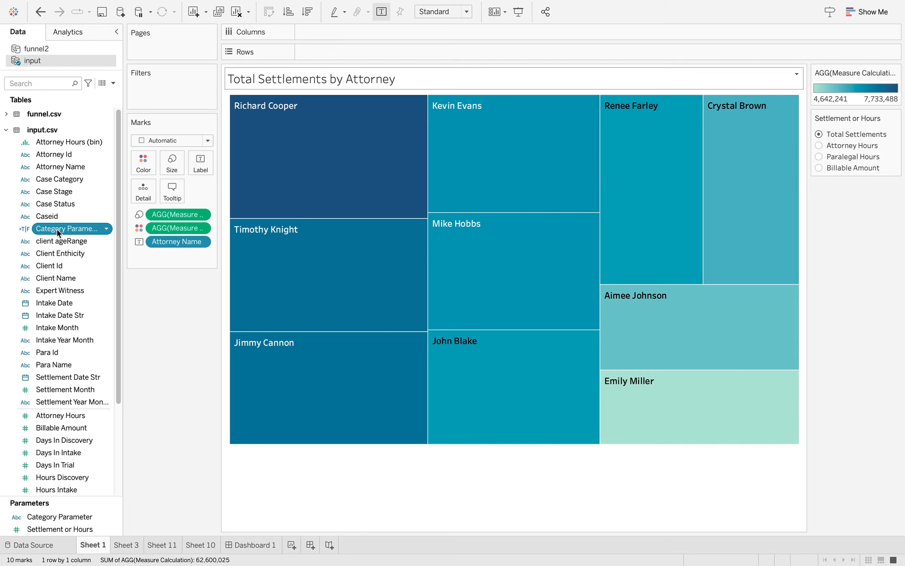
Step: Filter the Total Settlements by Attorney treemap to True values of Category Parameter Calc
{"action": "left_click_drag", "start_coordinate": [57, 229], "coordinate": [168, 94]}
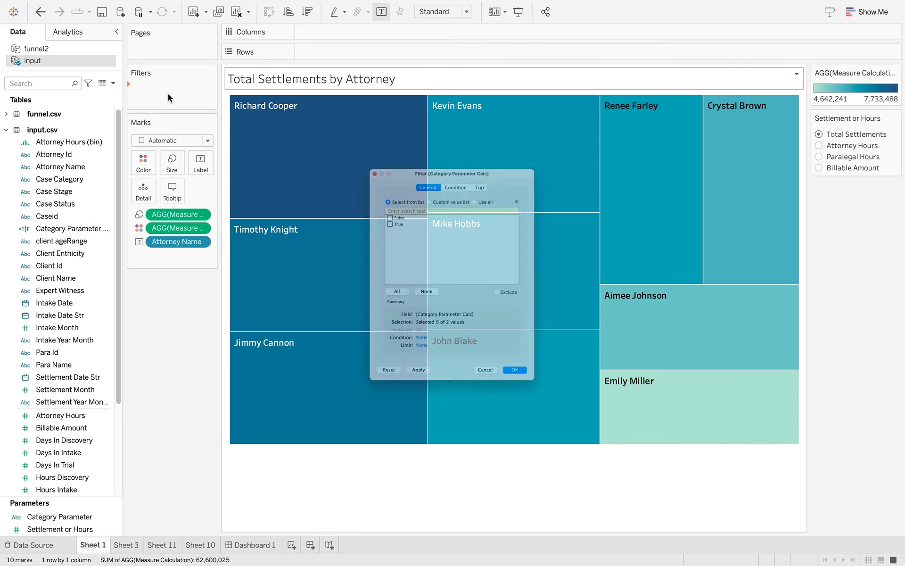
{"action": "left_click", "coordinate": [348, 190]}
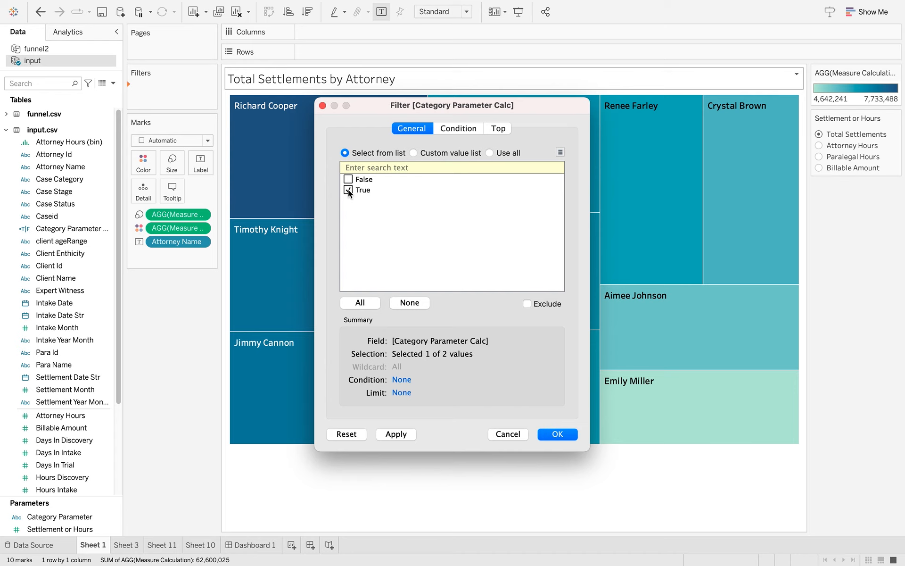
{"action": "left_click", "coordinate": [554, 434]}
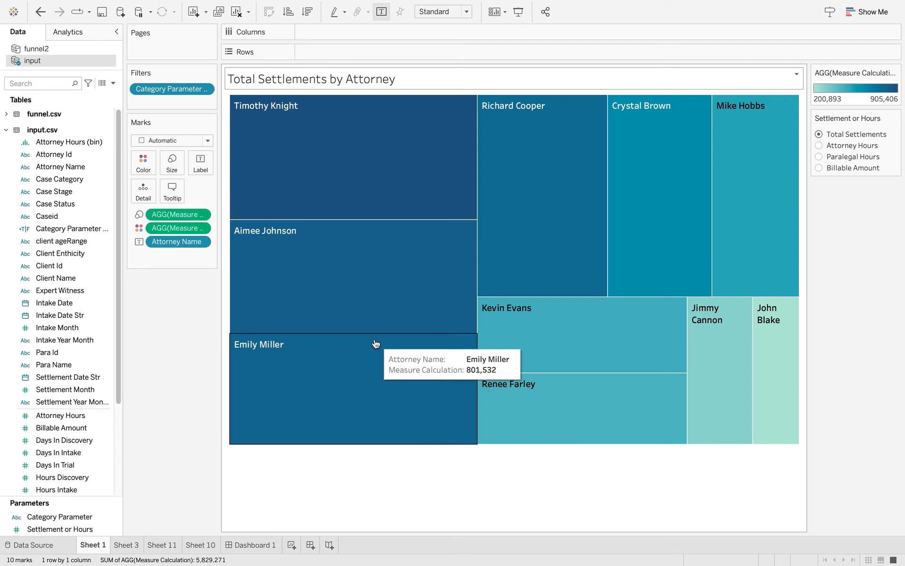
Step: On Sheet 3, filter the Settlements by clients chart to True values of Category Parameter Calc
{"action": "left_click", "coordinate": [130, 545]}
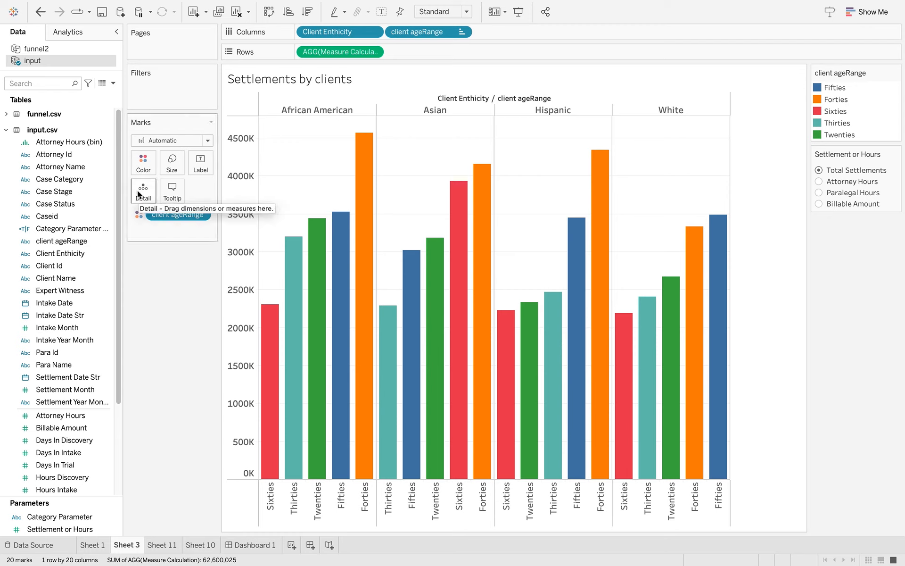
{"action": "left_click_drag", "start_coordinate": [79, 228], "coordinate": [183, 86]}
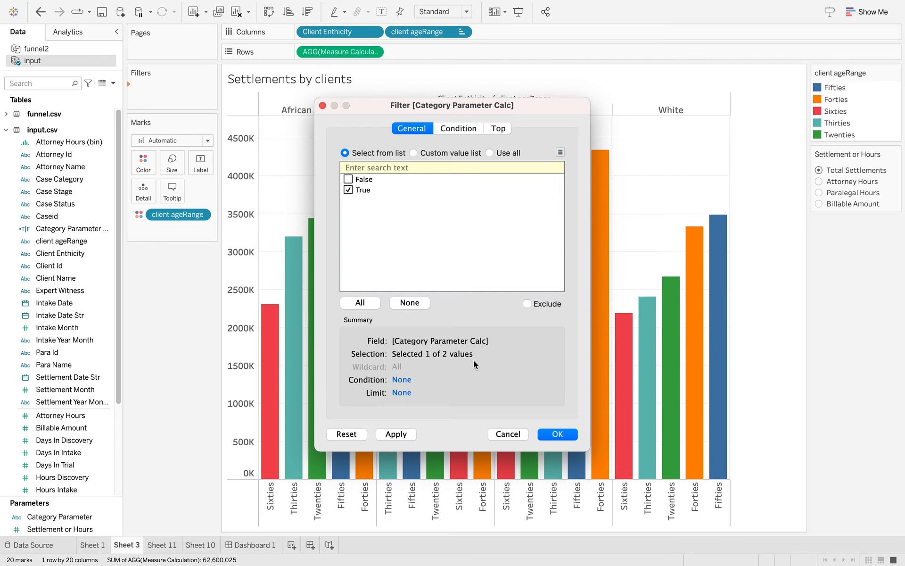
{"action": "left_click", "coordinate": [547, 431]}
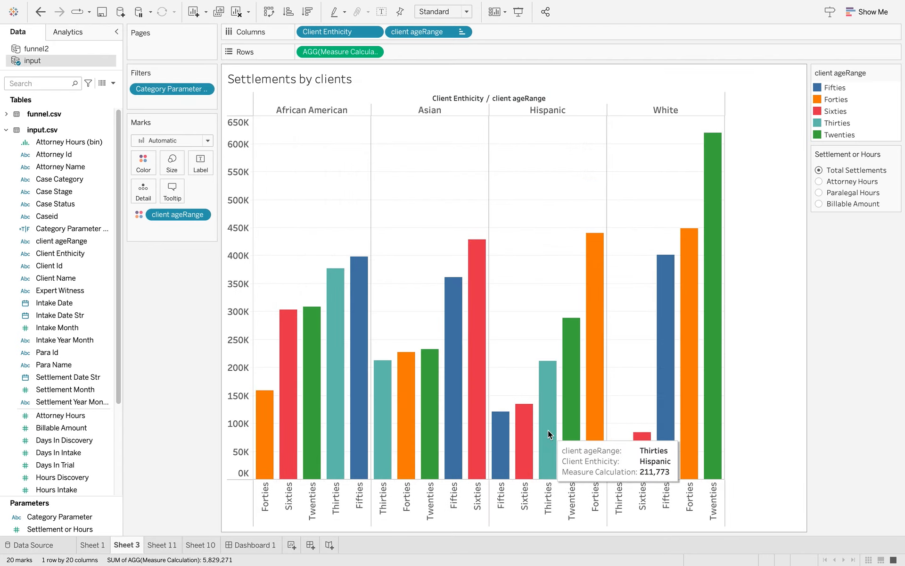
Step: On Sheet 11, start a calculated field in the funnel2 data source and name it Category Parameter Calc2
{"action": "left_click", "coordinate": [166, 544]}
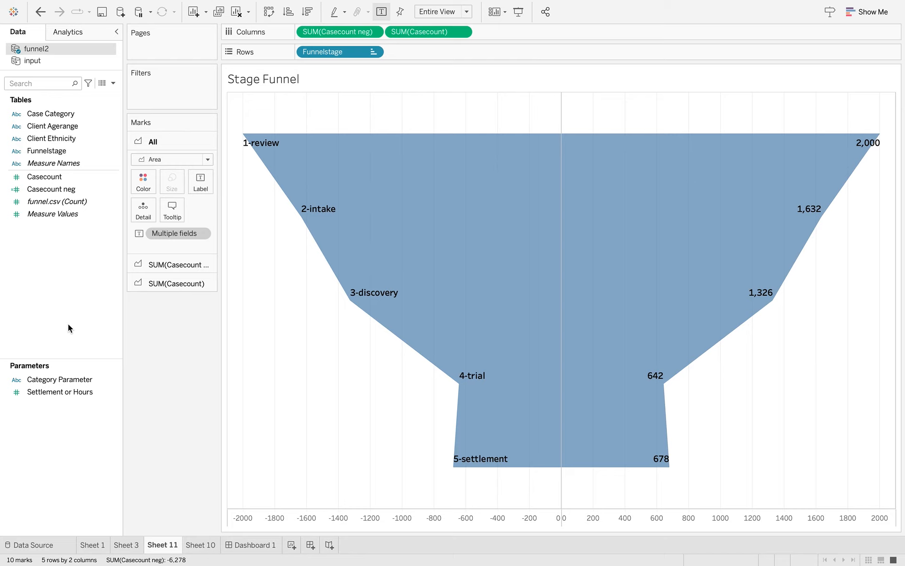
{"action": "left_click", "coordinate": [73, 380]}
{"action": "left_click", "coordinate": [76, 126]}
{"action": "left_click", "coordinate": [71, 114]}
{"action": "left_click", "coordinate": [61, 178]}
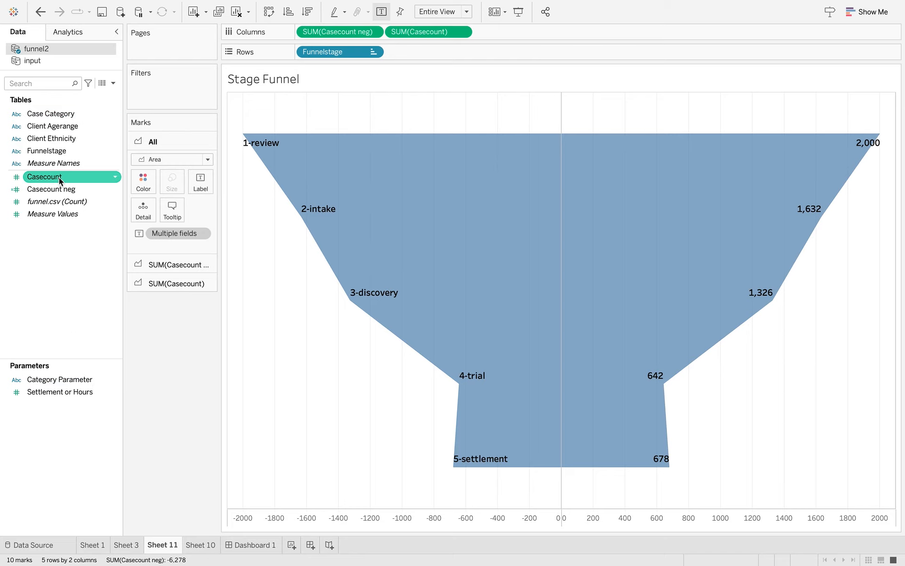
{"action": "right_click", "coordinate": [45, 235]}
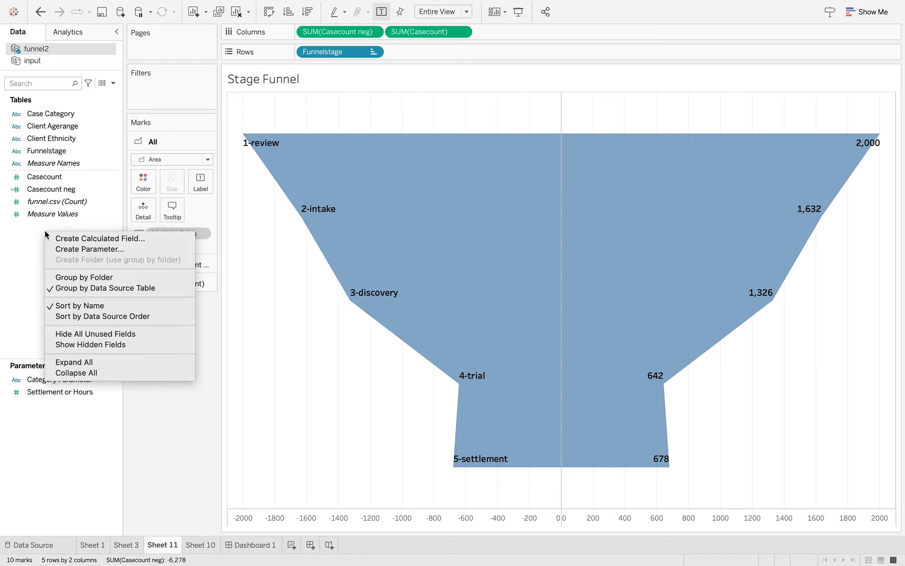
{"action": "left_click", "coordinate": [76, 240]}
{"action": "left_click", "coordinate": [357, 177]}
{"action": "key", "text": "BackSpace"}
{"action": "key", "text": "BackSpace"}
{"action": "key", "text": "BackSpace"}
{"action": "key", "text": "BackSpace"}
{"action": "key", "text": "BackSpace"}
{"action": "key", "text": "BackSpace"}
{"action": "key", "text": "BackSpace"}
{"action": "key", "text": "BackSpace"}
{"action": "key", "text": "Home"}
{"action": "type", "text": "Category "}
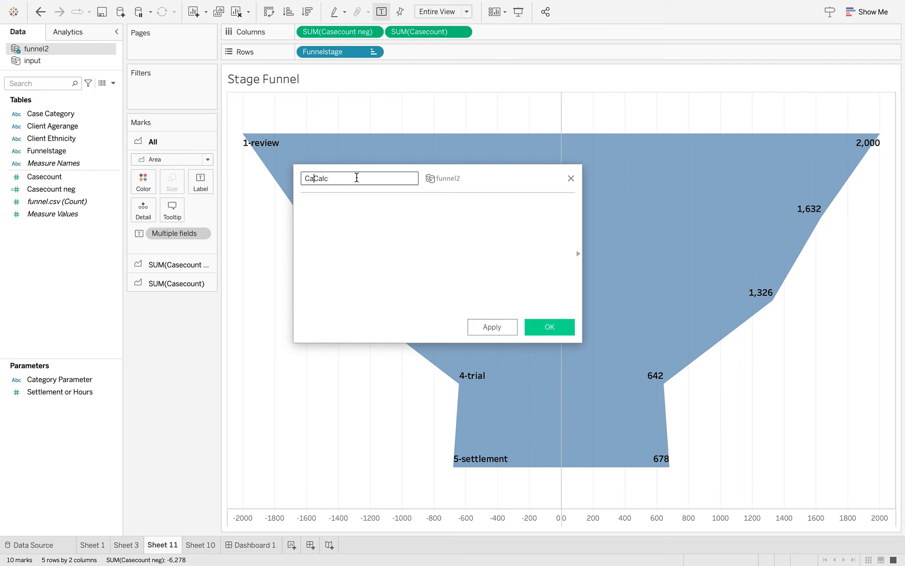
{"action": "type", "text": "Paramter"}
{"action": "left_click", "coordinate": [391, 179]}
{"action": "type", "text": "2"}
{"action": "left_click", "coordinate": [358, 178]}
{"action": "type", "text": "e"}
{"action": "left_click", "coordinate": [382, 226]}
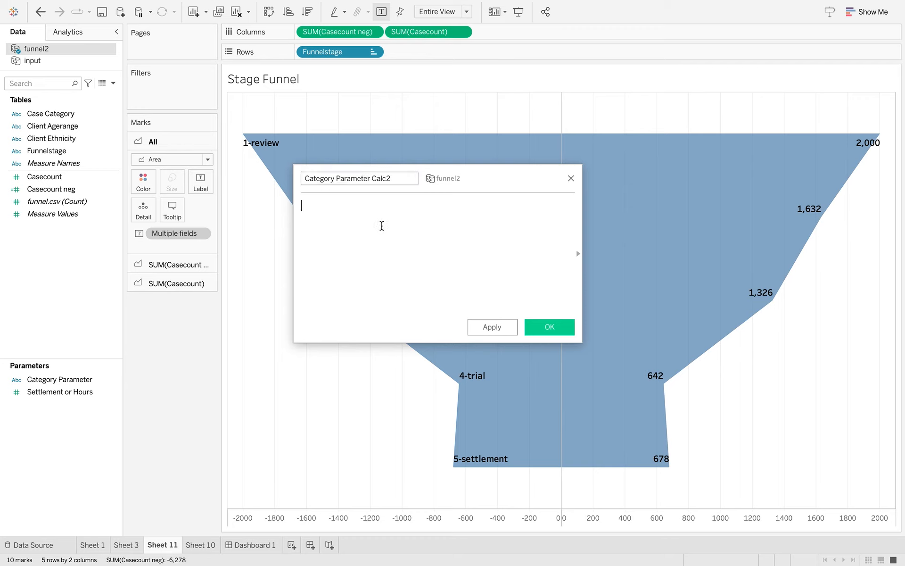
Step: Enter the formula [Category Parameter] = [Case Category] or [Category Parameter] = 'All' for Category Parameter Calc2 and save it
{"action": "type", "text": "[Category Parameter] = [Case Category] or [Category Parameter] = 'All'"}
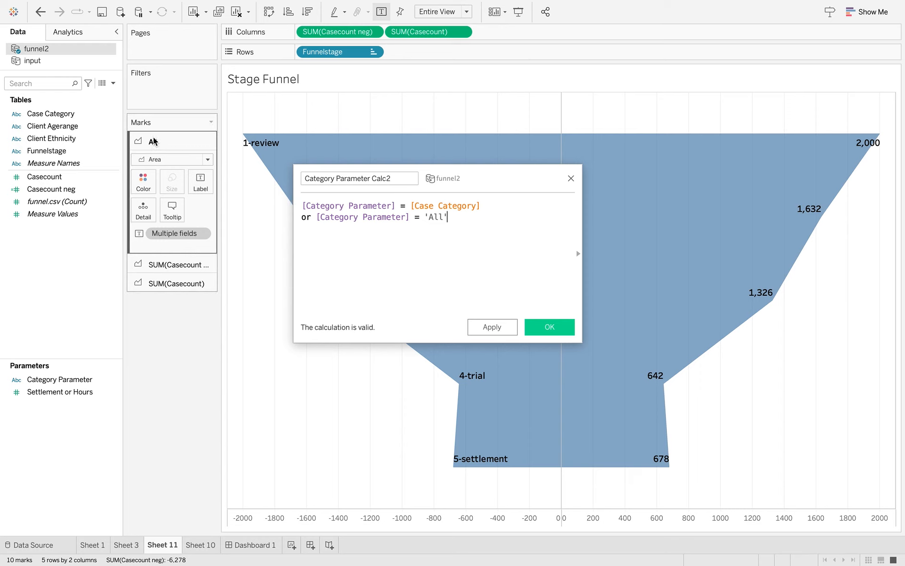
{"action": "left_click", "coordinate": [74, 117]}
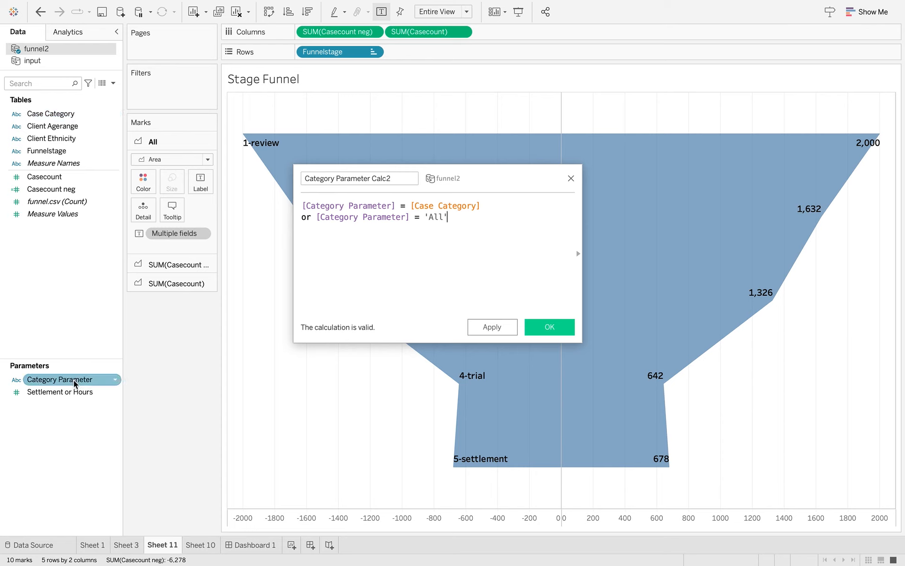
{"action": "left_click", "coordinate": [540, 326]}
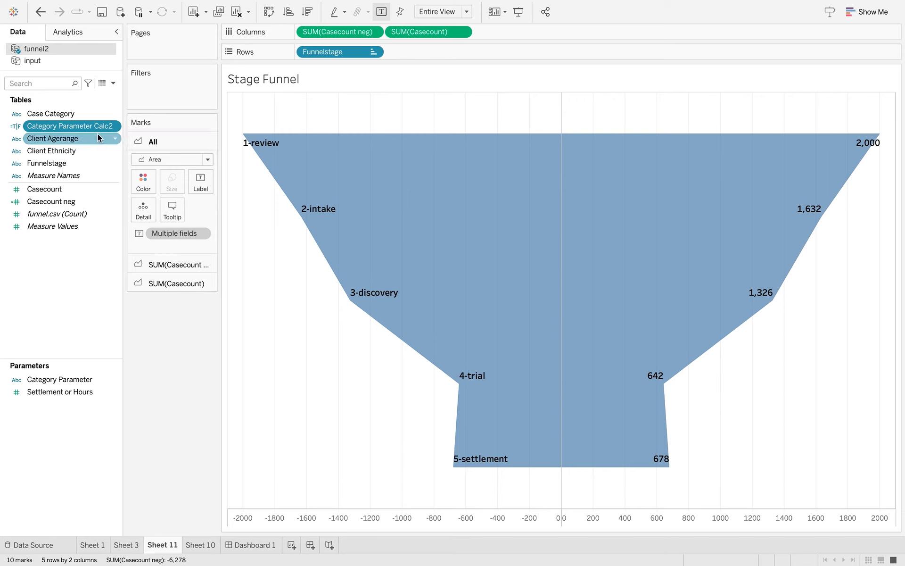
Step: Filter the Stage Funnel chart to True values of Category Parameter Calc2
{"action": "left_click_drag", "start_coordinate": [78, 128], "coordinate": [174, 97]}
{"action": "left_click", "coordinate": [349, 192]}
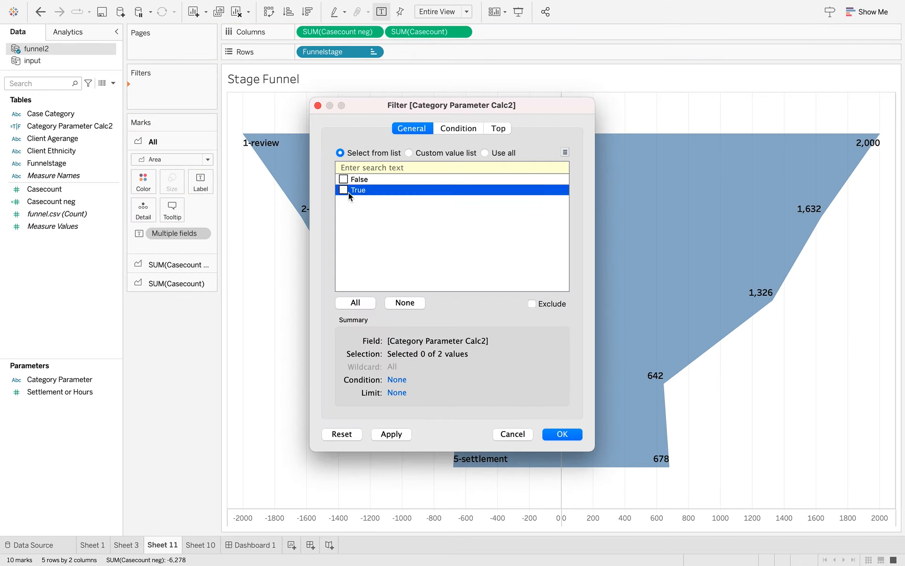
{"action": "left_click", "coordinate": [343, 191]}
{"action": "left_click", "coordinate": [343, 190]}
{"action": "left_click", "coordinate": [343, 190]}
{"action": "left_click", "coordinate": [559, 434]}
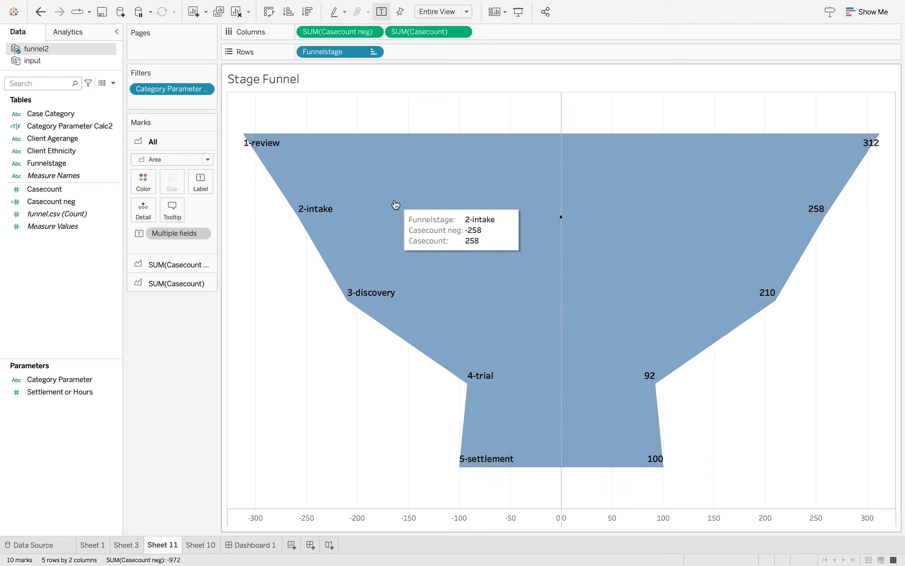
Step: On Dashboard 1, check whether selecting the Wrongful Death and Motorcyle Accident bubbles filters the other charts, and clear the selection
{"action": "left_click", "coordinate": [75, 380]}
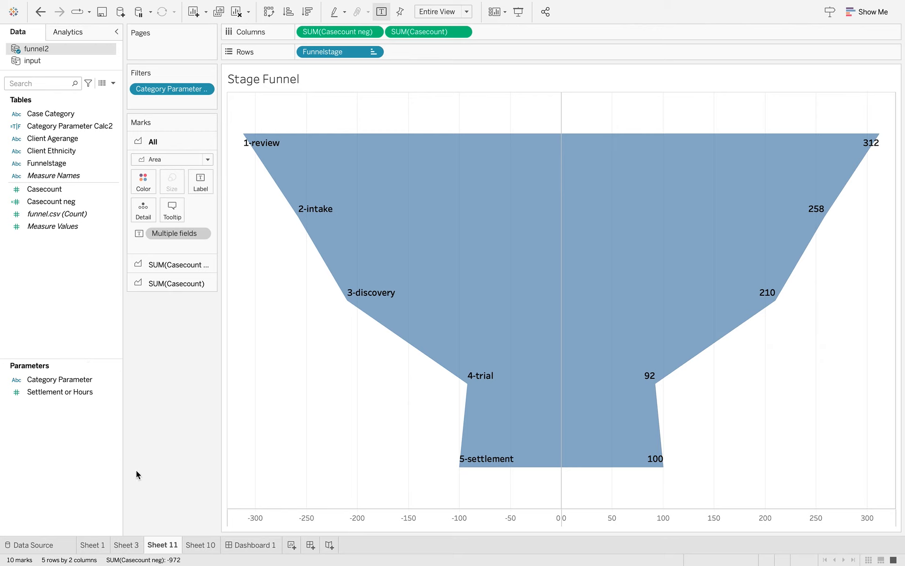
{"action": "left_click", "coordinate": [207, 545]}
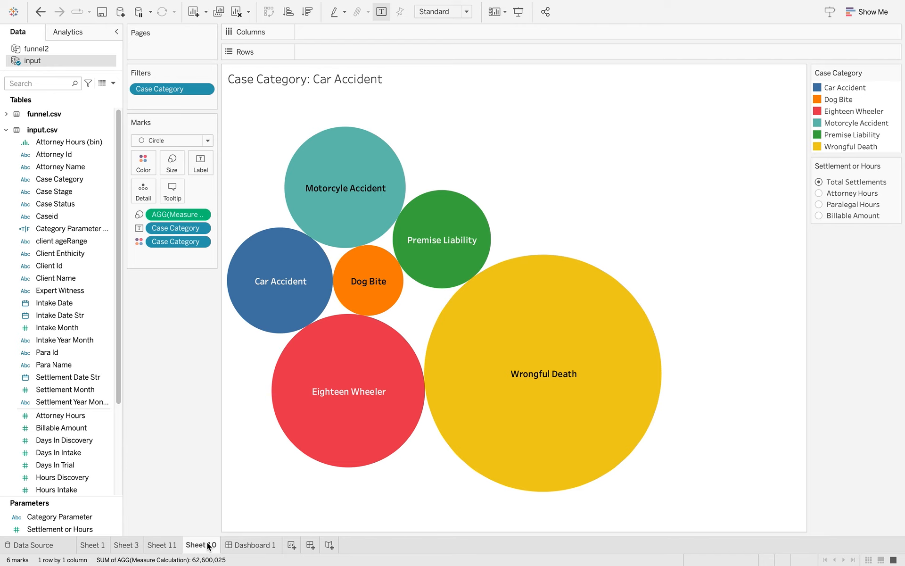
{"action": "left_click", "coordinate": [253, 545]}
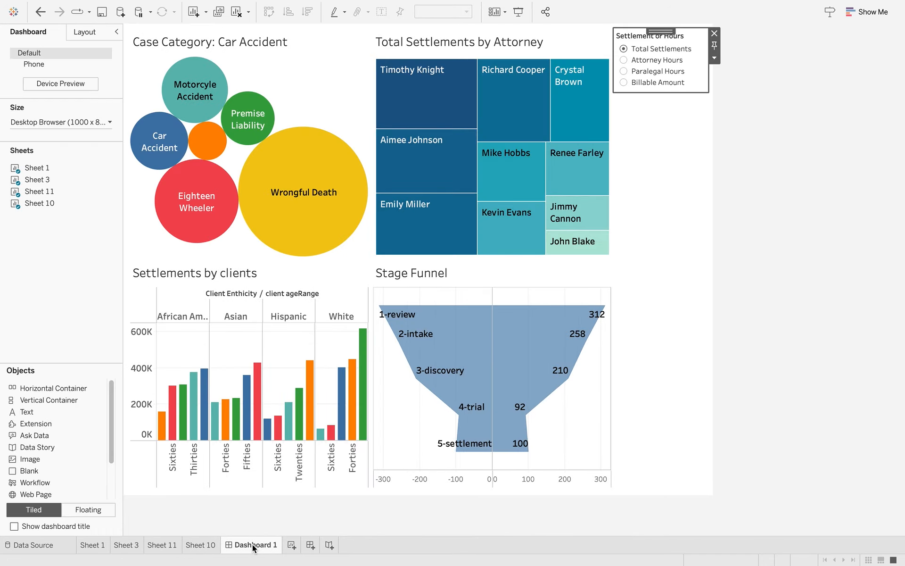
{"action": "left_click", "coordinate": [304, 175]}
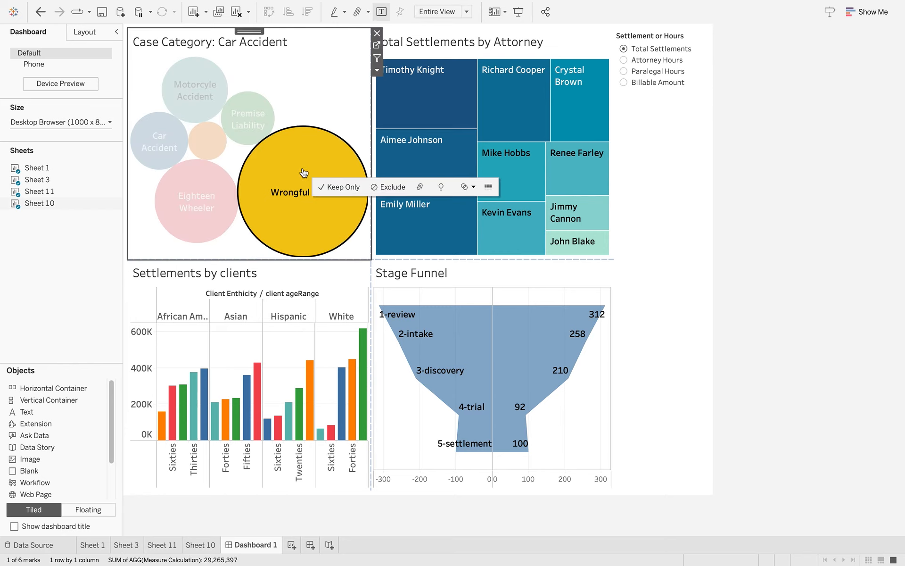
{"action": "left_click", "coordinate": [257, 131]}
{"action": "left_click", "coordinate": [194, 95]}
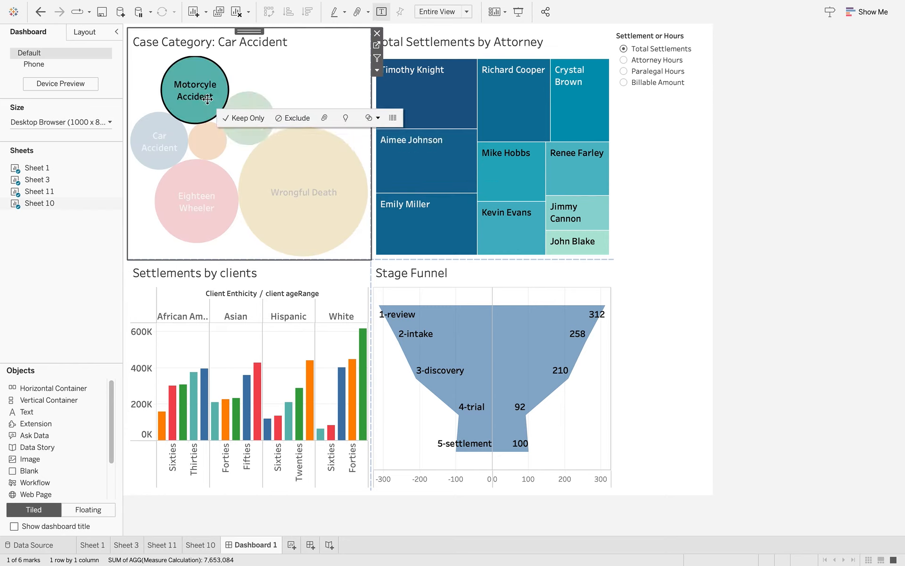
{"action": "left_click", "coordinate": [209, 183]}
{"action": "left_click", "coordinate": [311, 98]}
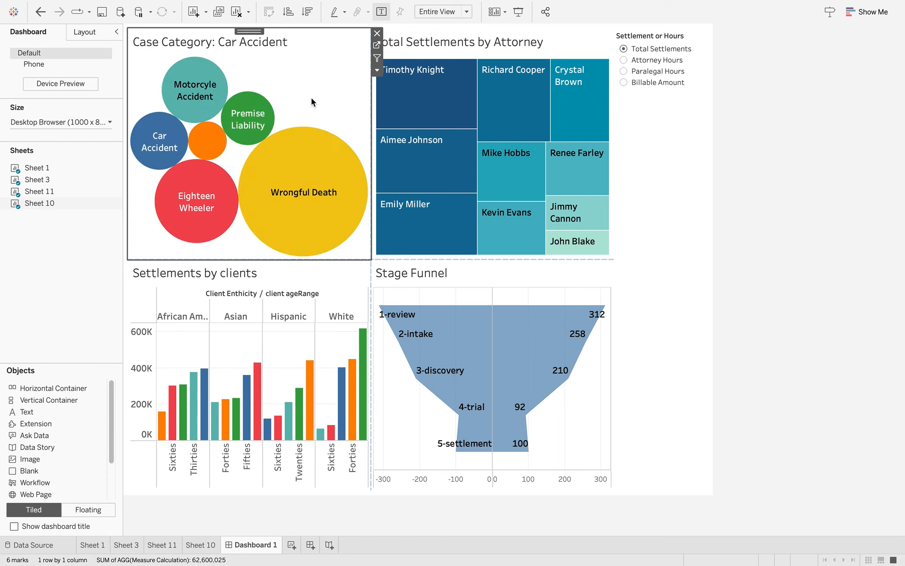
Step: Add a Change Parameter action to Dashboard 1 with only Sheet 10 (input) as its source sheet
{"action": "left_click", "coordinate": [204, 5]}
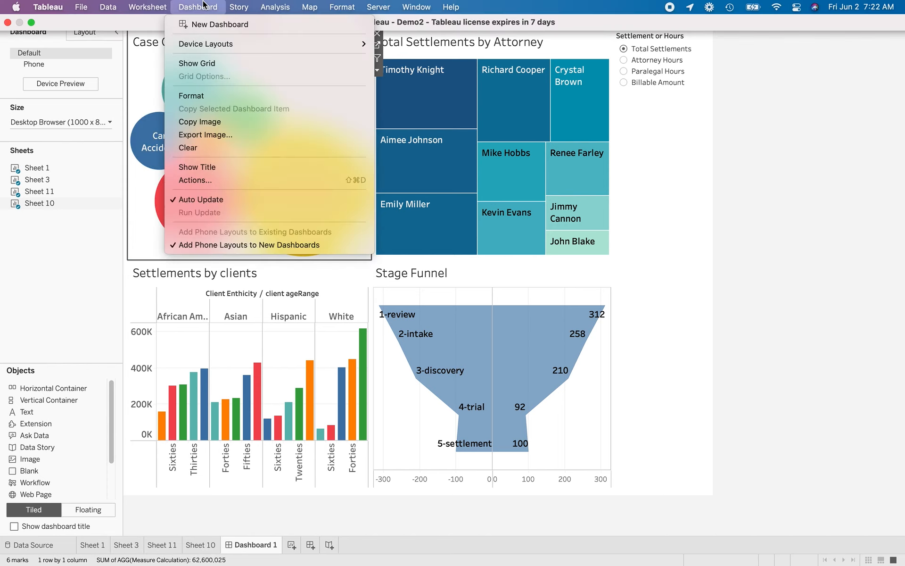
{"action": "left_click", "coordinate": [216, 180]}
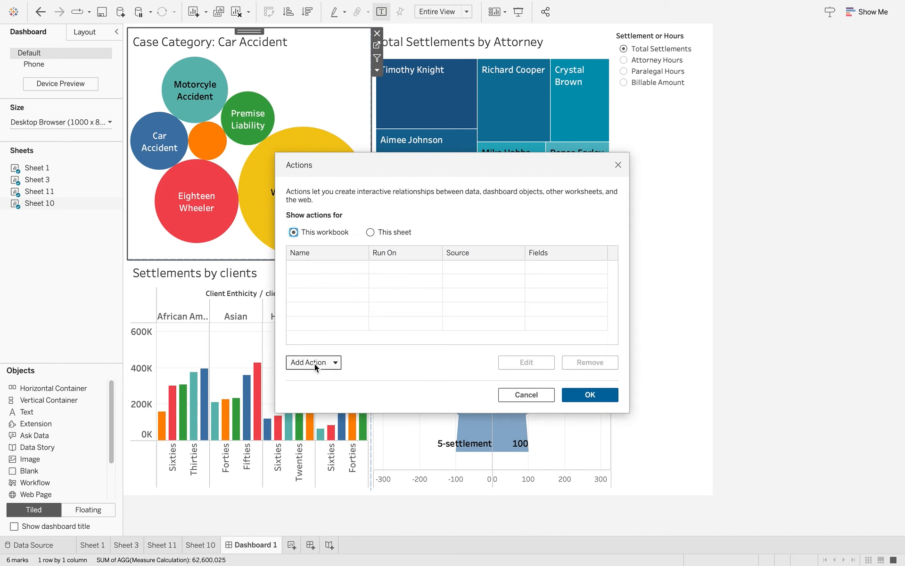
{"action": "left_click", "coordinate": [309, 361]}
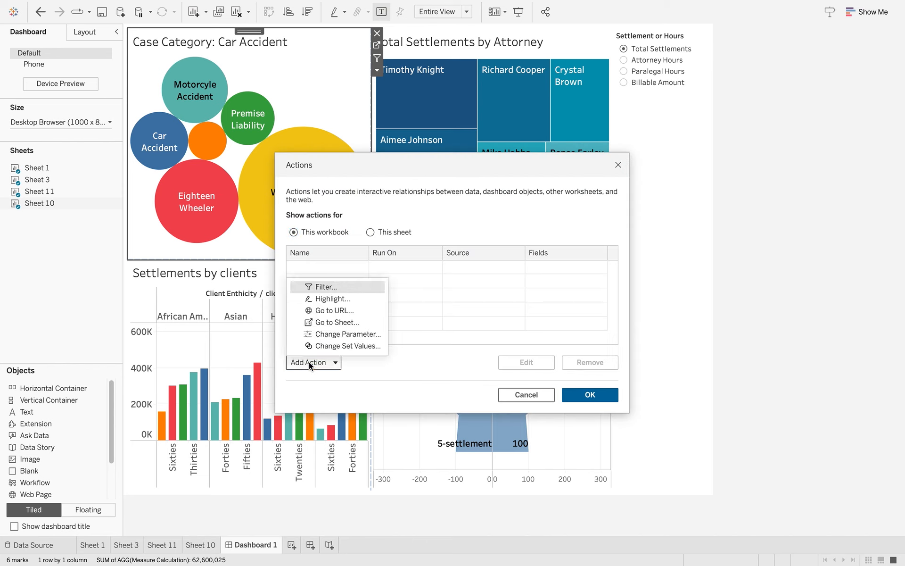
{"action": "left_click", "coordinate": [335, 333]}
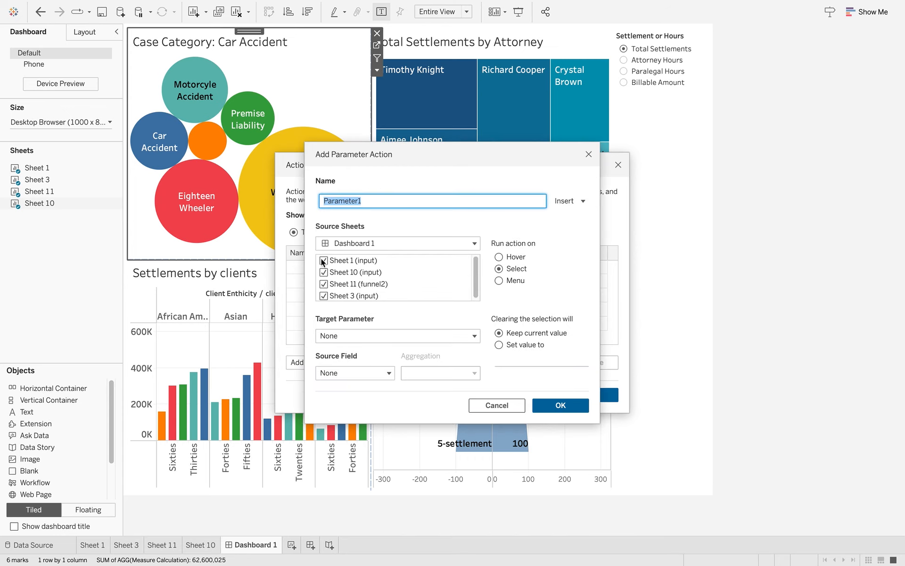
{"action": "left_click", "coordinate": [324, 260]}
{"action": "left_click", "coordinate": [323, 284]}
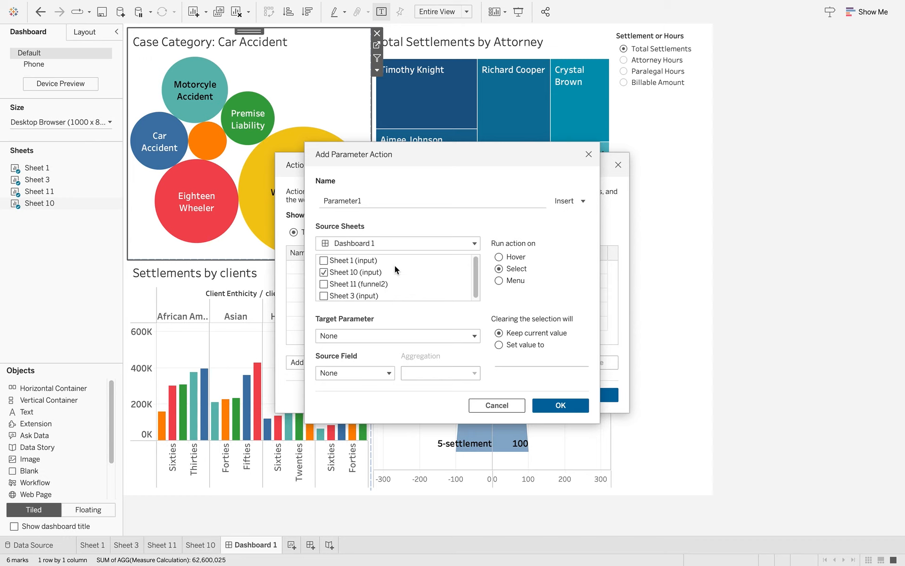
Step: Set the action to run on Hover with target parameter Category Parameter and source field Case Category (input), and save it
{"action": "left_click", "coordinate": [386, 336]}
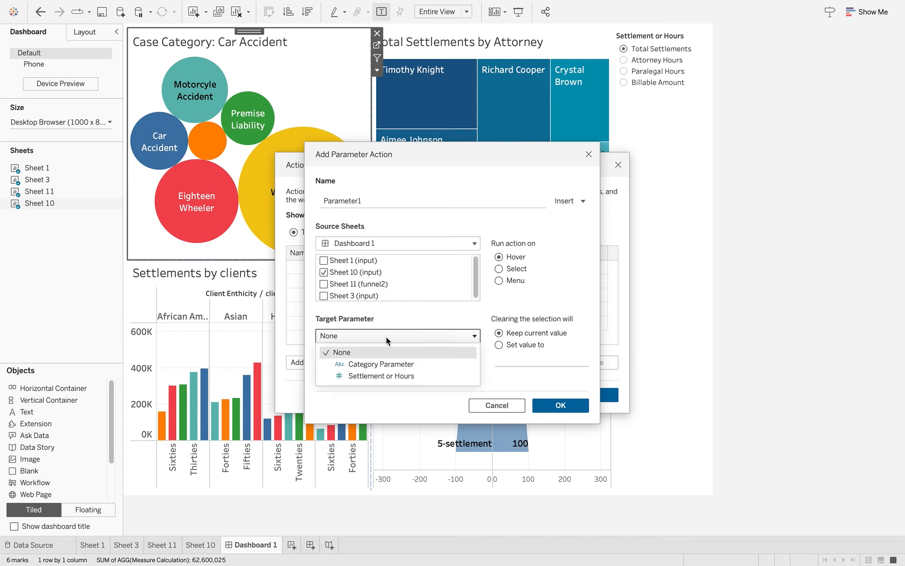
{"action": "left_click", "coordinate": [385, 363]}
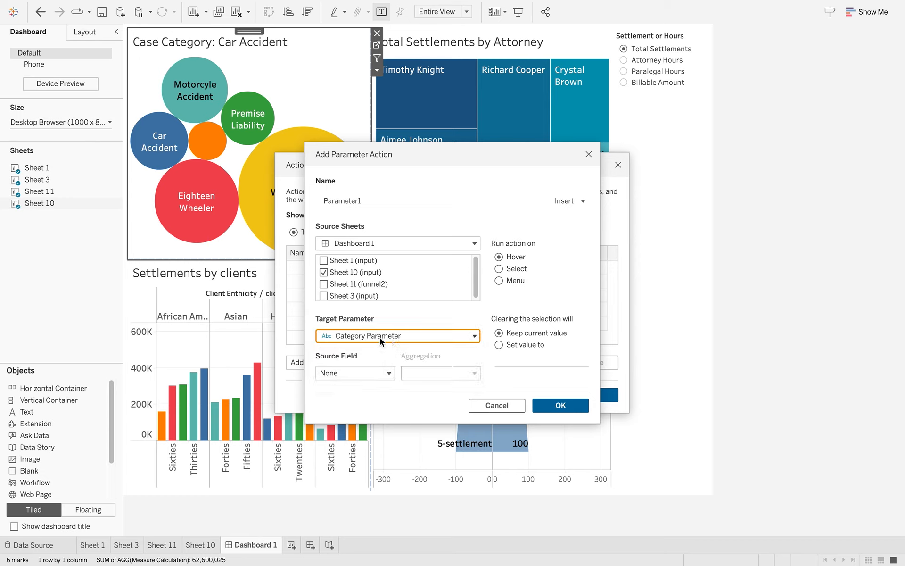
{"action": "left_click", "coordinate": [383, 374]}
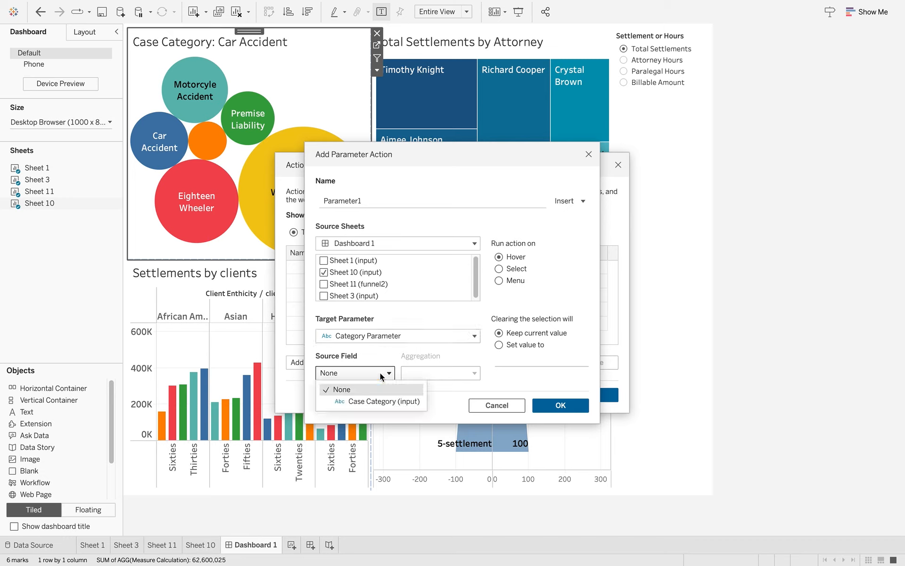
{"action": "left_click", "coordinate": [378, 401]}
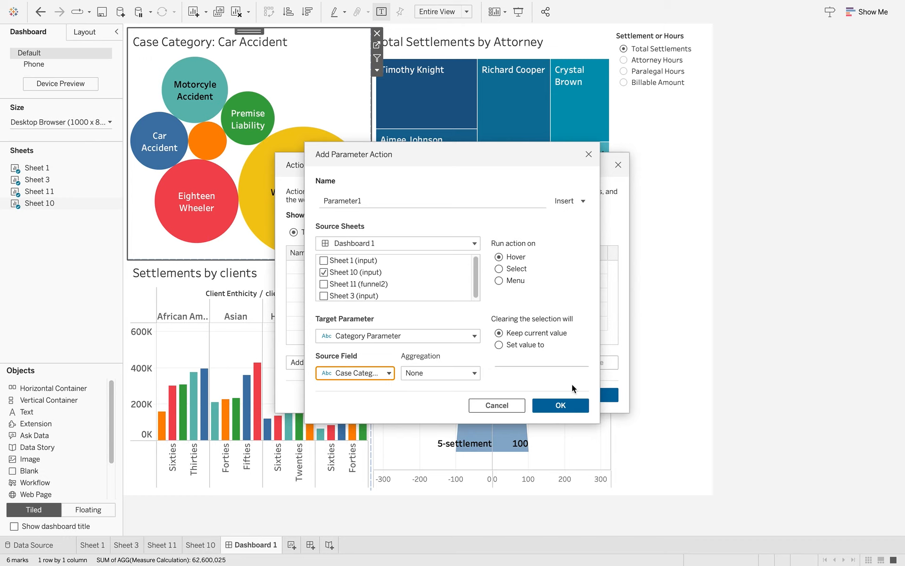
{"action": "left_click", "coordinate": [561, 405]}
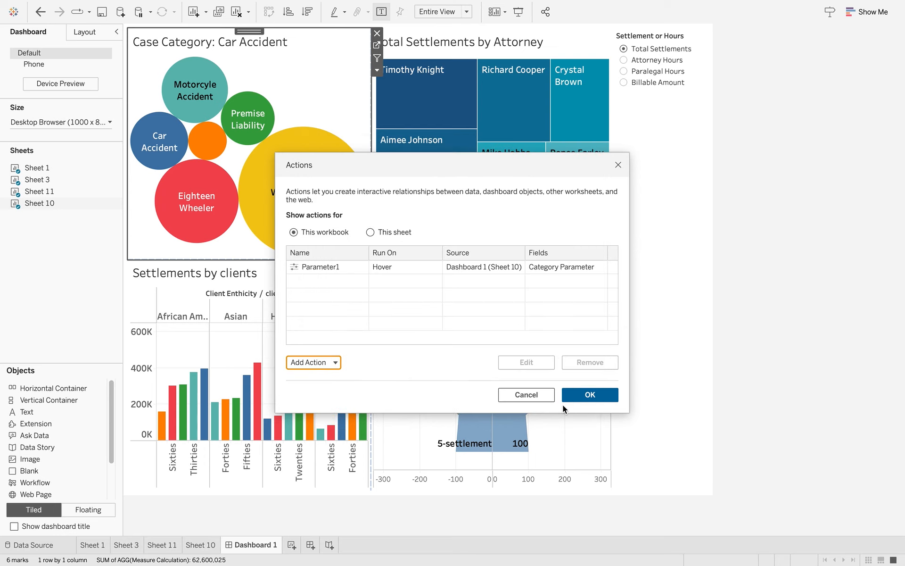
{"action": "left_click", "coordinate": [588, 395]}
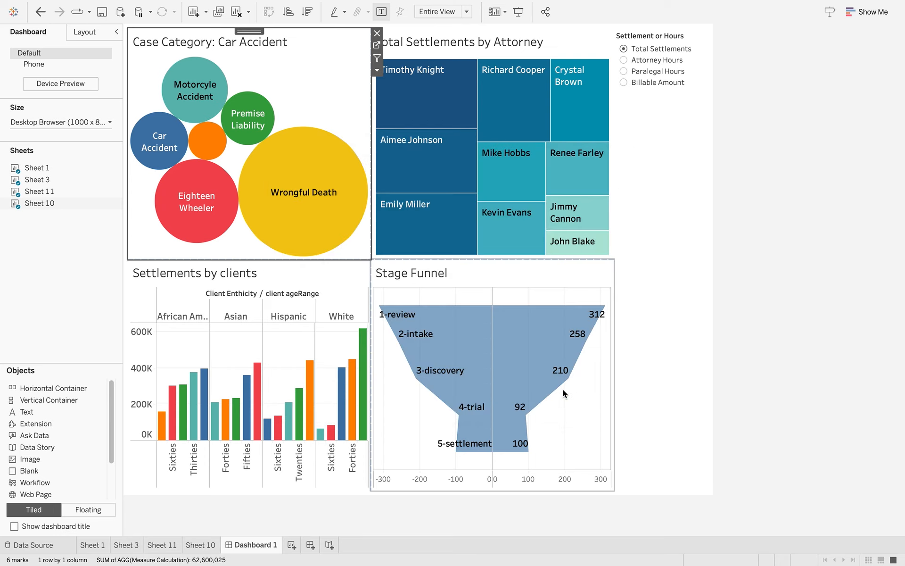
Step: Test the parameter action with the different case category bubbles, examining the attorney, client and Stage Funnel charts
{"action": "mouse_move", "coordinate": [293, 204]}
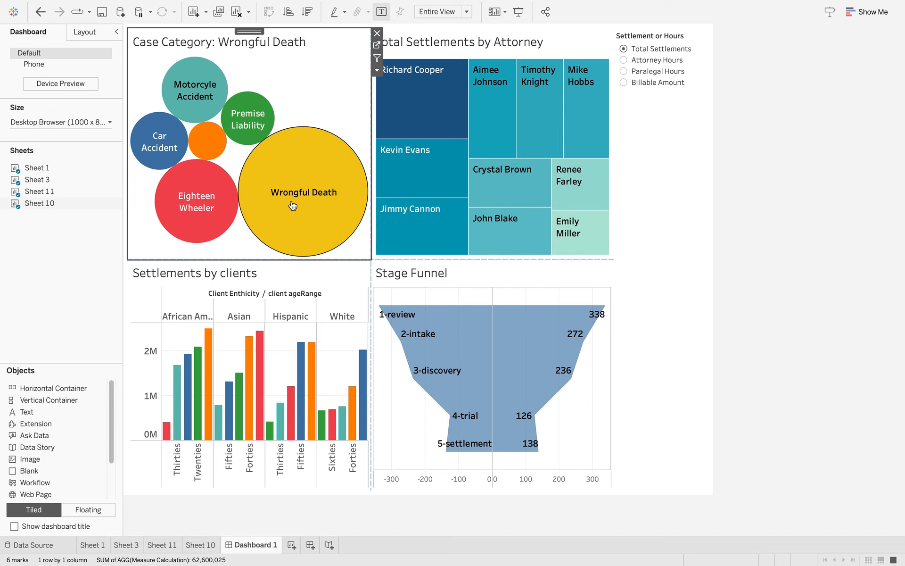
{"action": "mouse_move", "coordinate": [246, 123]}
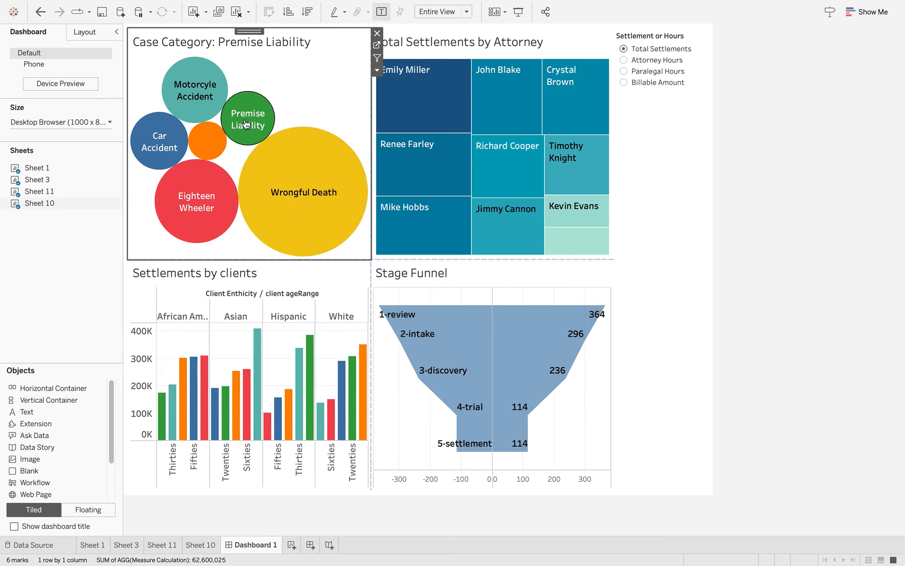
{"action": "mouse_move", "coordinate": [204, 98]}
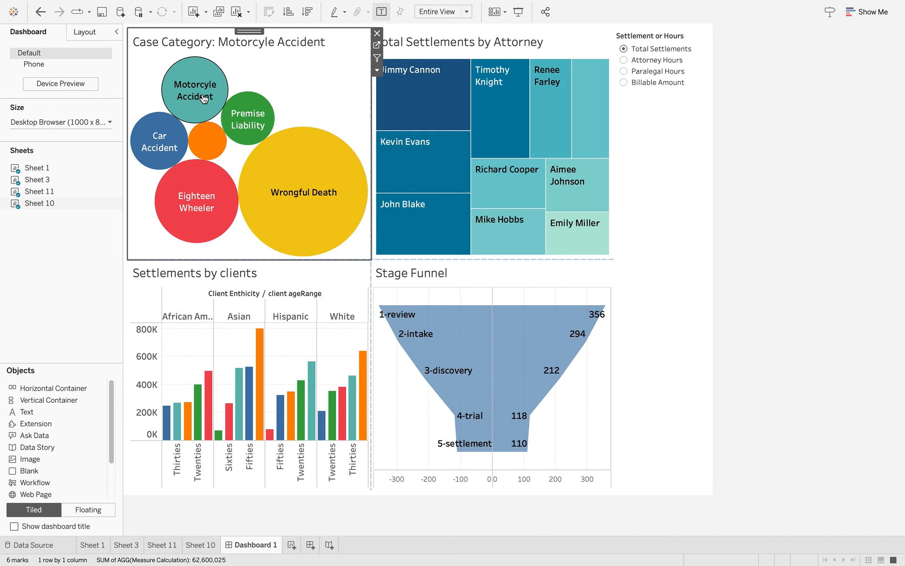
{"action": "mouse_move", "coordinate": [173, 140]}
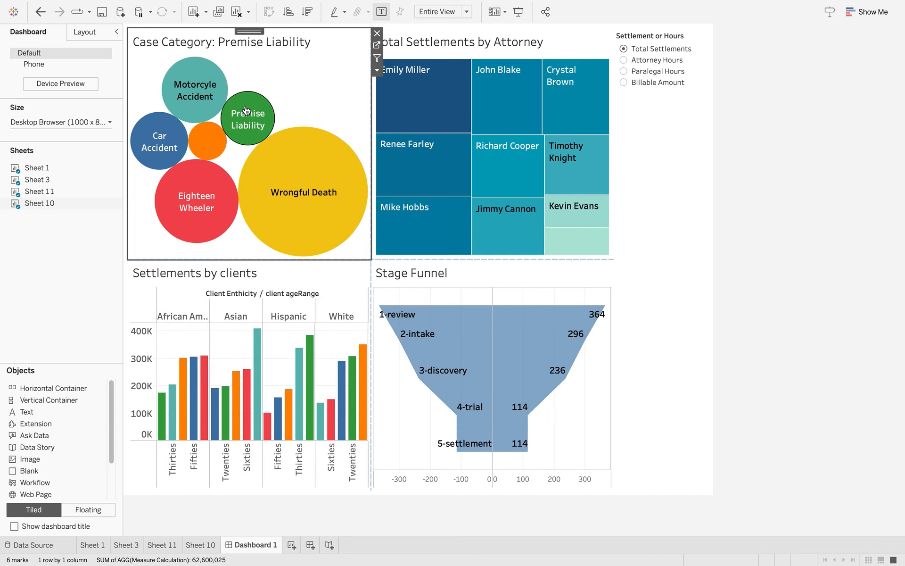
{"action": "mouse_move", "coordinate": [279, 173]}
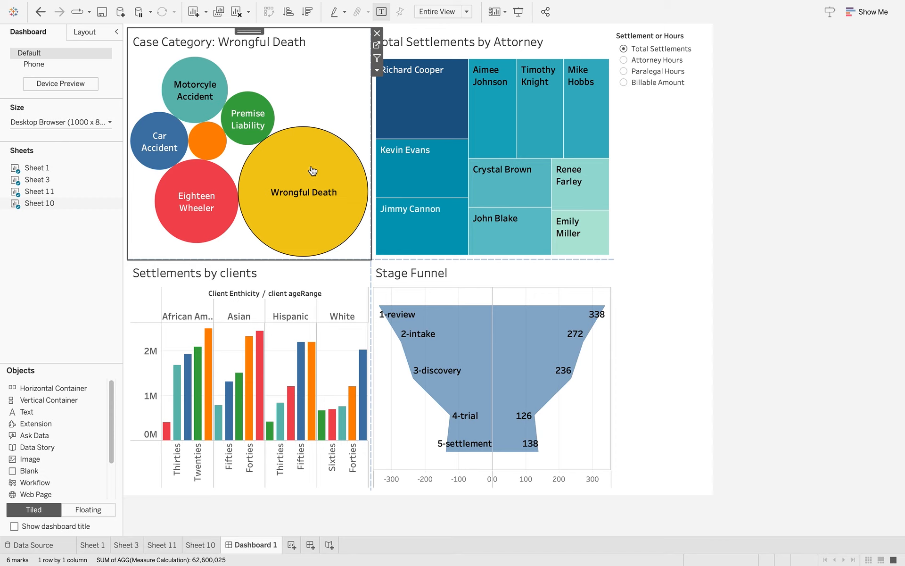
{"action": "mouse_move", "coordinate": [437, 316]}
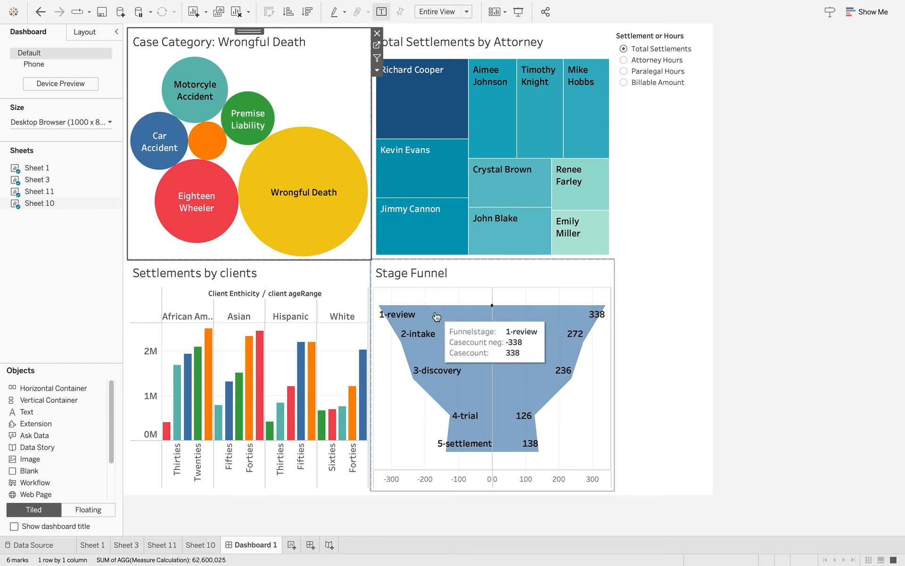
{"action": "left_click", "coordinate": [236, 132]}
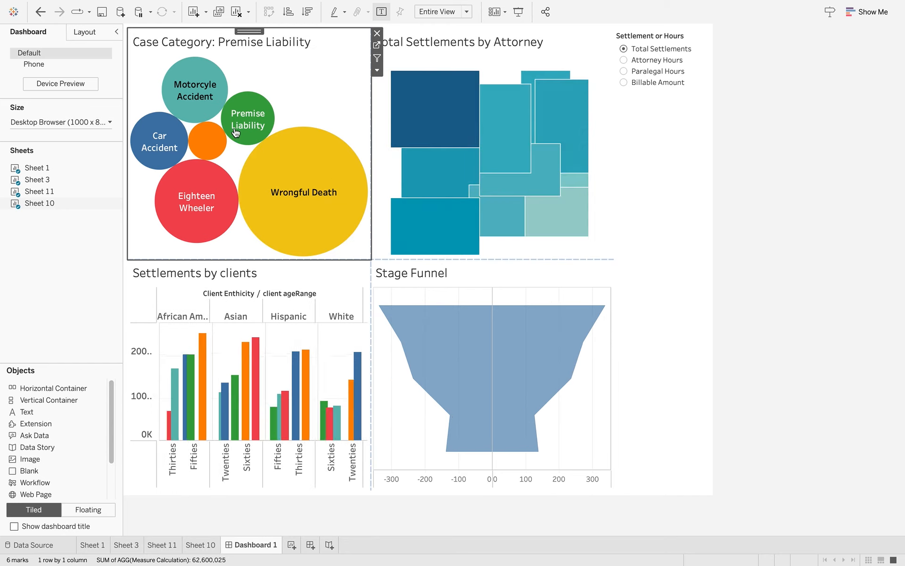
{"action": "left_click", "coordinate": [207, 144]}
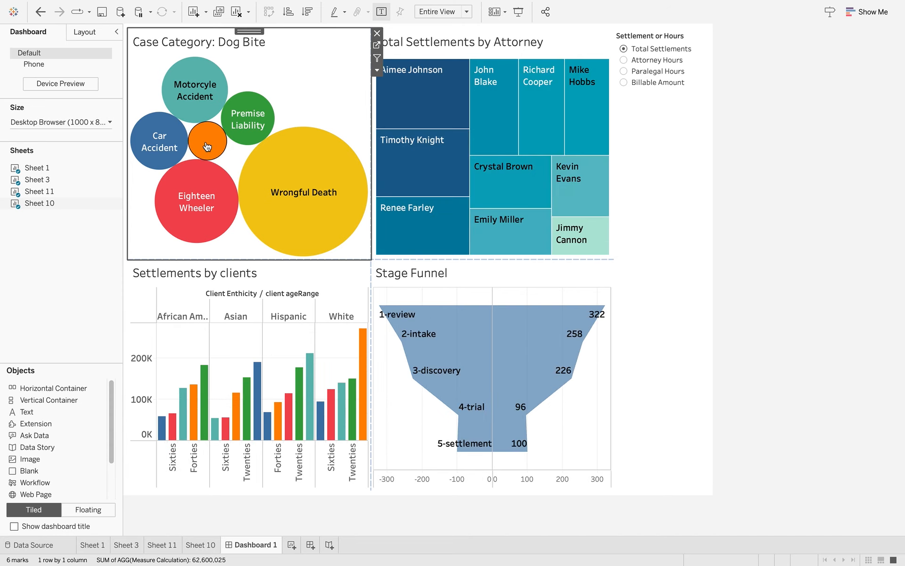
{"action": "left_click", "coordinate": [208, 188]}
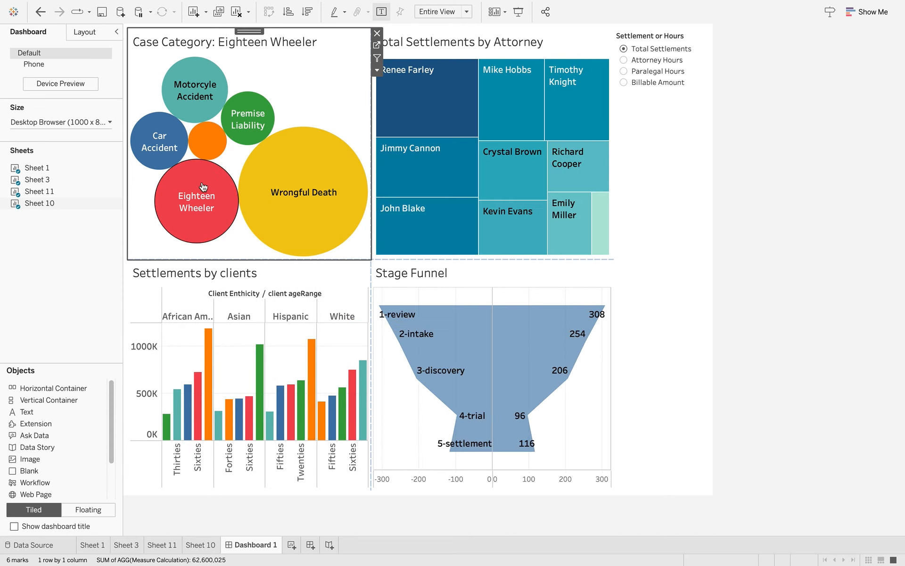
{"action": "left_click", "coordinate": [207, 123]}
{"action": "left_click", "coordinate": [206, 110]}
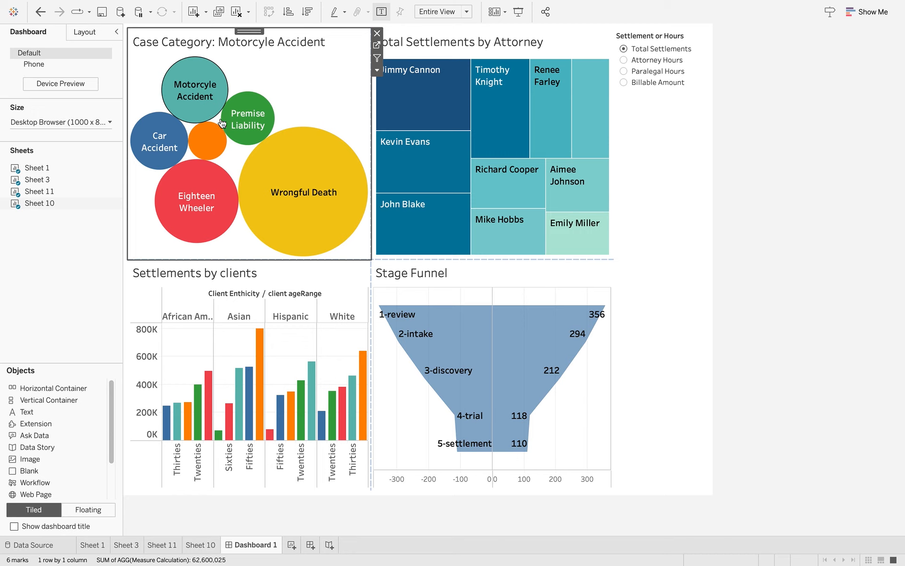
{"action": "mouse_move", "coordinate": [340, 157]}
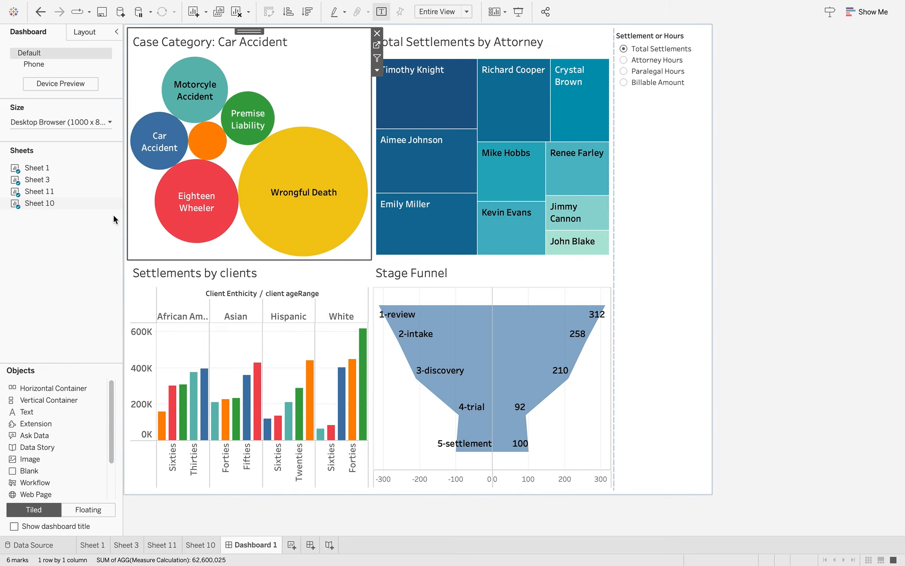
Step: From Sheet 1, review the list of allowable values in Category Parameter's settings and close them without changes
{"action": "left_click", "coordinate": [99, 546]}
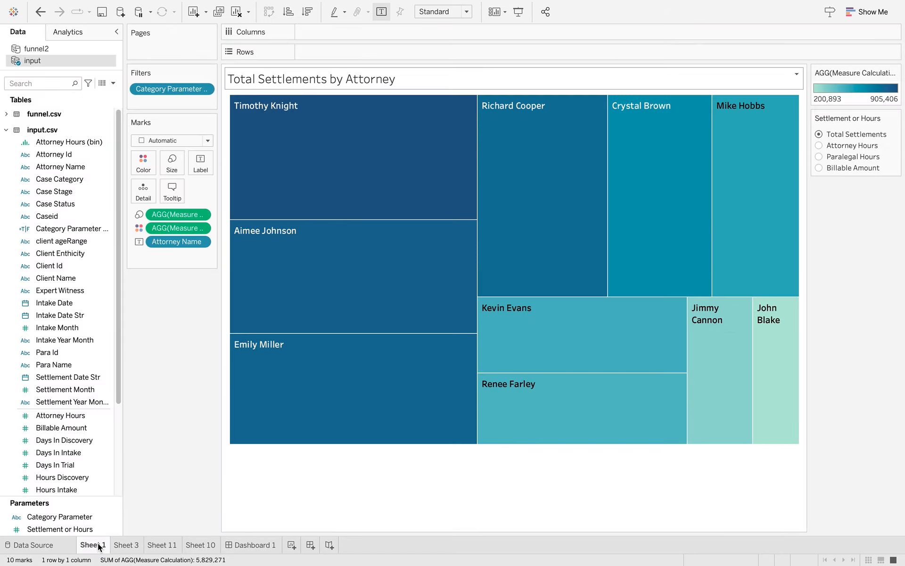
{"action": "right_click", "coordinate": [83, 515]}
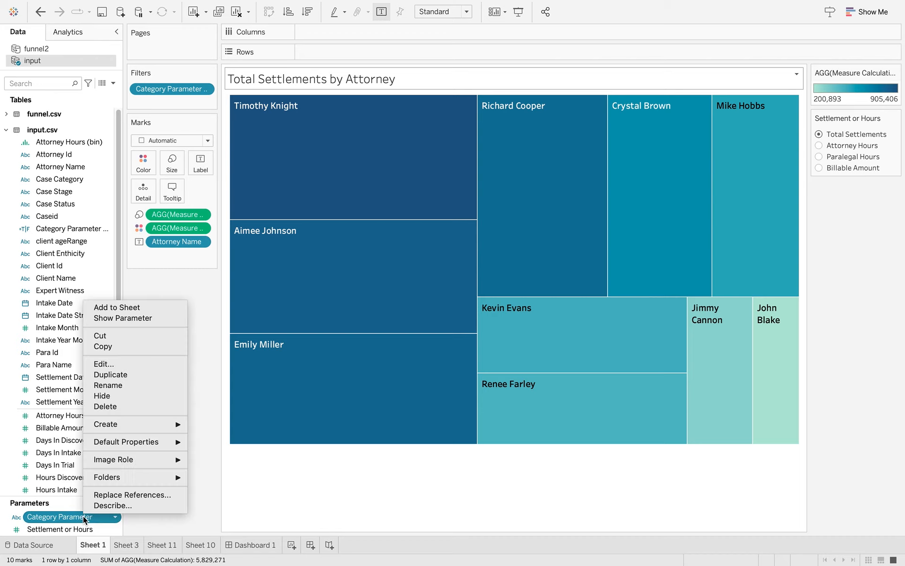
{"action": "left_click", "coordinate": [131, 364]}
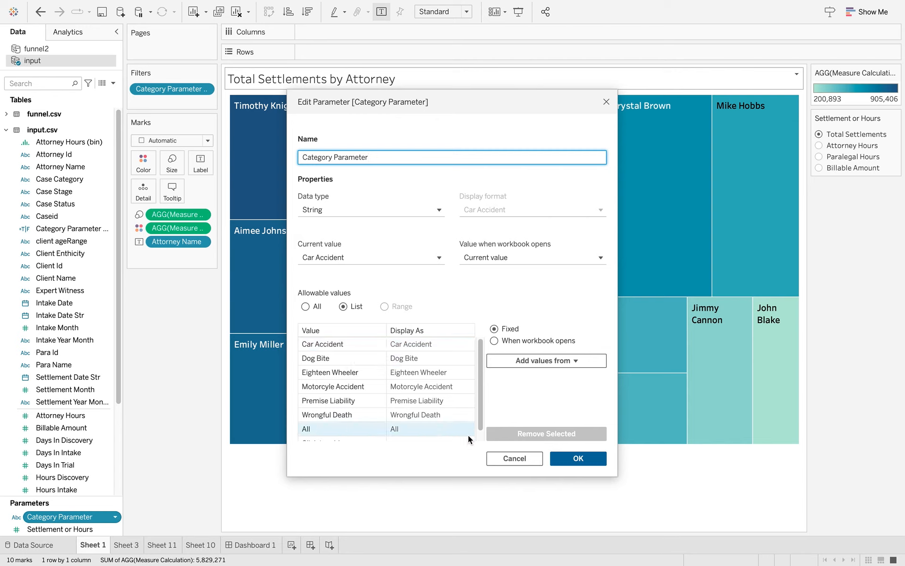
{"action": "left_click", "coordinate": [510, 455]}
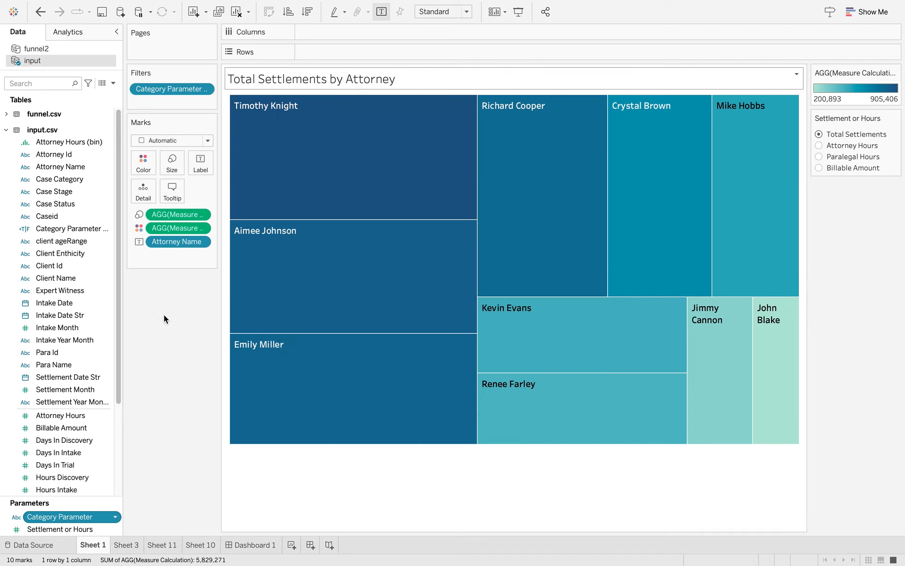
Step: Open the Category Parameter Calc calculated field in the input data source to review its formula
{"action": "left_click", "coordinate": [72, 228]}
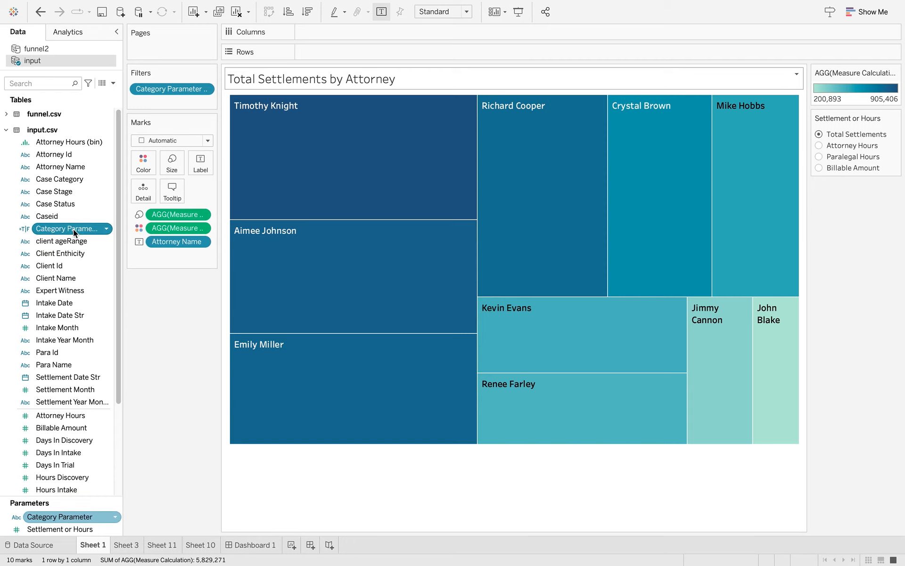
{"action": "right_click", "coordinate": [72, 229]}
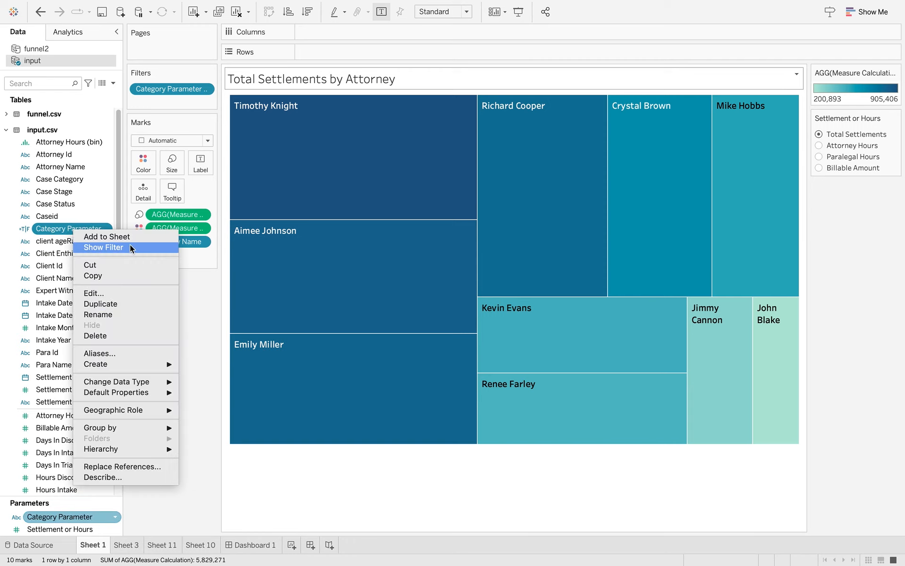
{"action": "left_click", "coordinate": [114, 290]}
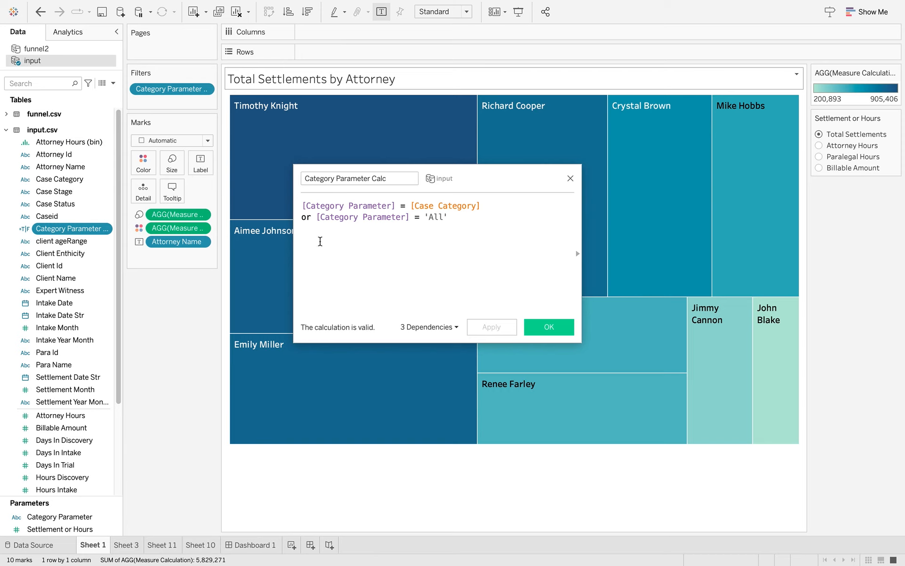
Step: Close the Category Parameter Calc formula and examine Sheet 11's Case Category, Category Parameter Calc2 and Category Parameter fields in the funnel2 data source
{"action": "left_click", "coordinate": [550, 327]}
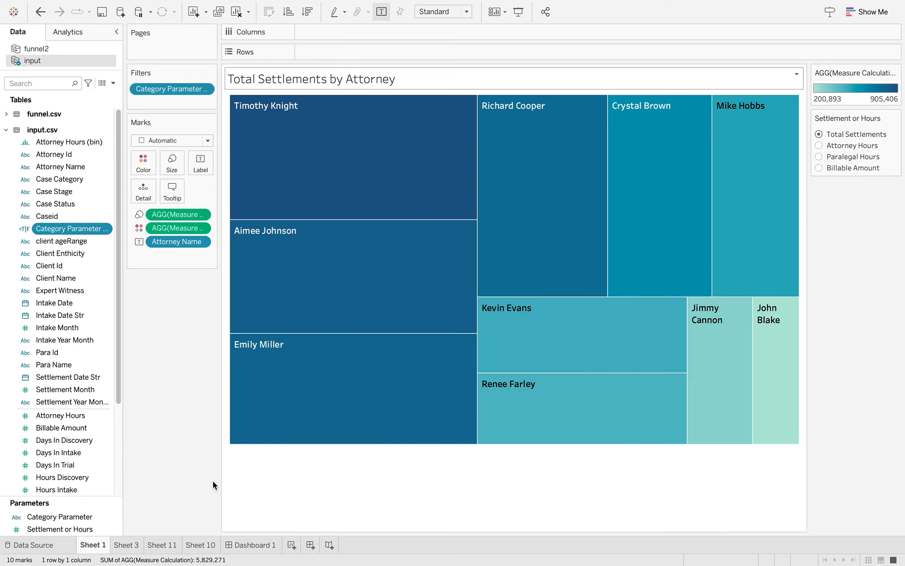
{"action": "left_click", "coordinate": [162, 545]}
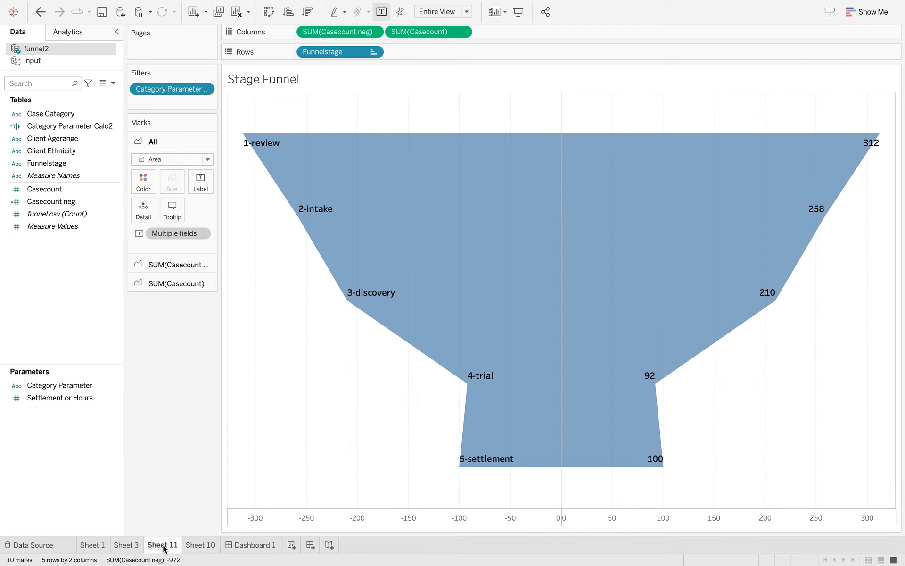
{"action": "left_click", "coordinate": [70, 113]}
{"action": "left_click", "coordinate": [73, 126]}
{"action": "left_click", "coordinate": [71, 114]}
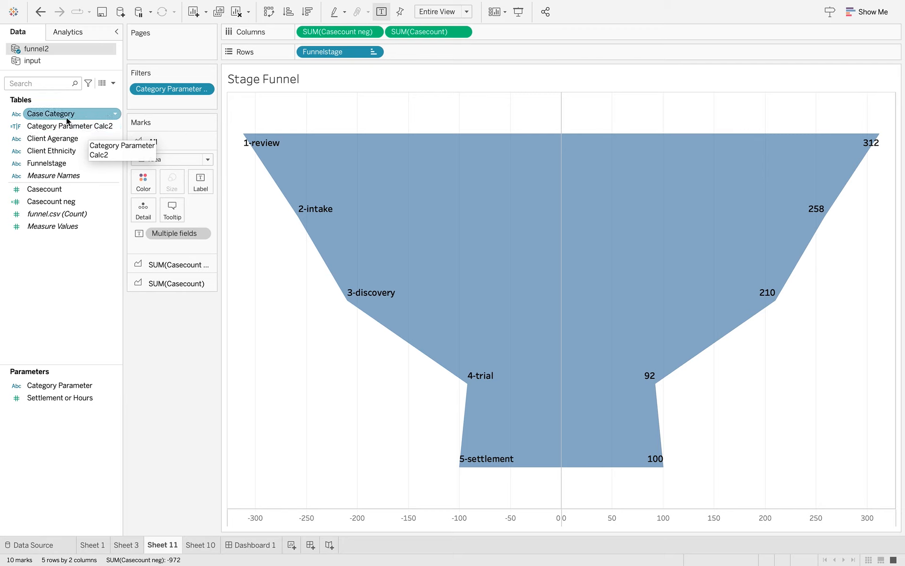
{"action": "left_click", "coordinate": [66, 312]}
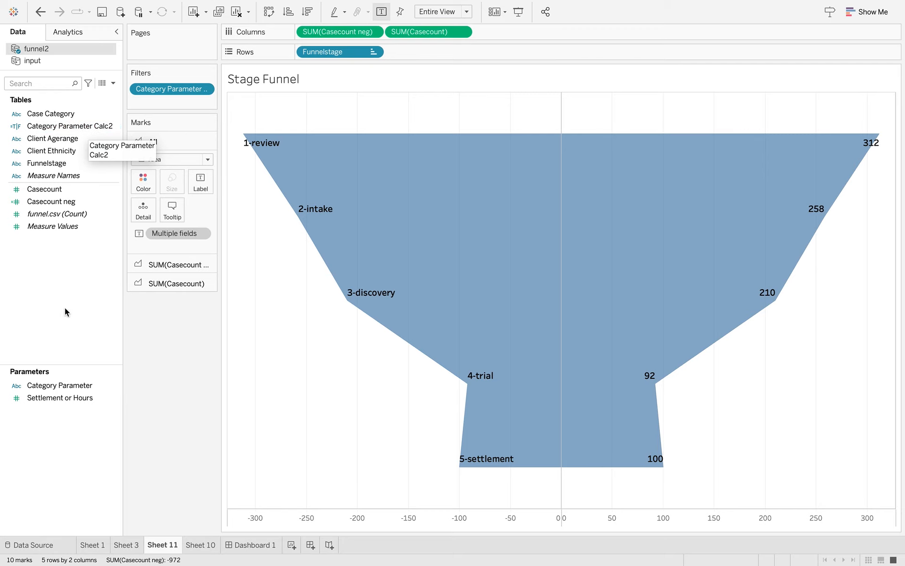
{"action": "left_click", "coordinate": [70, 386]}
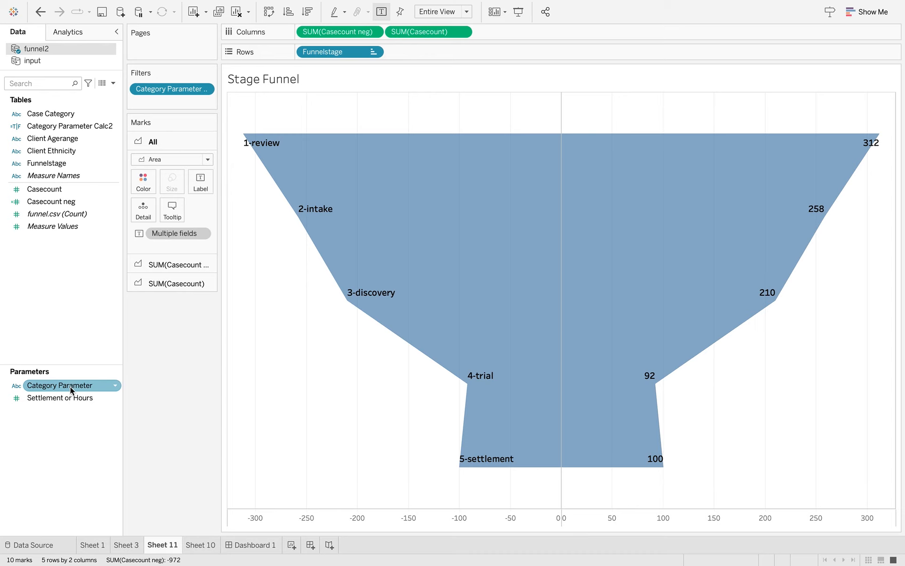
Step: View the bubble chart on Sheet 10, and review the action list of Dashboard 1 without making changes
{"action": "left_click", "coordinate": [204, 546]}
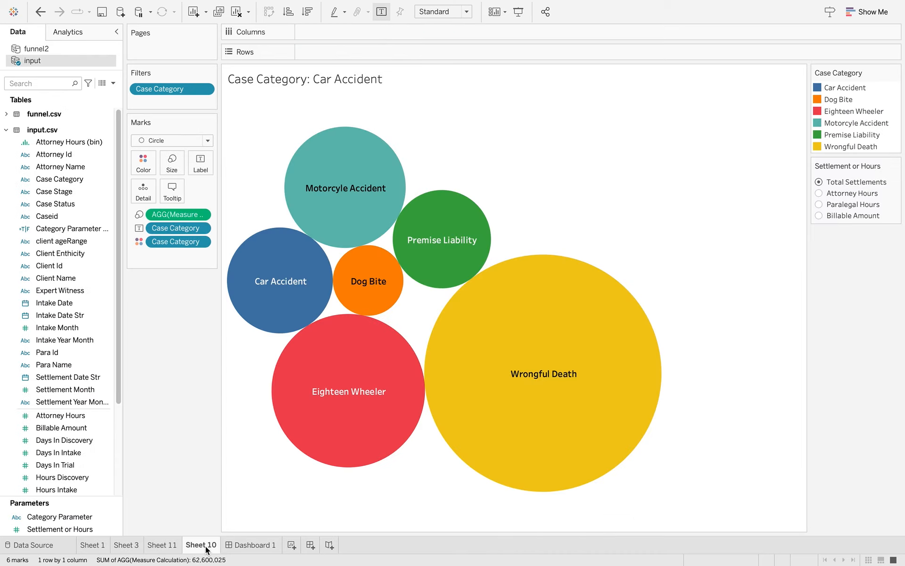
{"action": "left_click", "coordinate": [202, 7]}
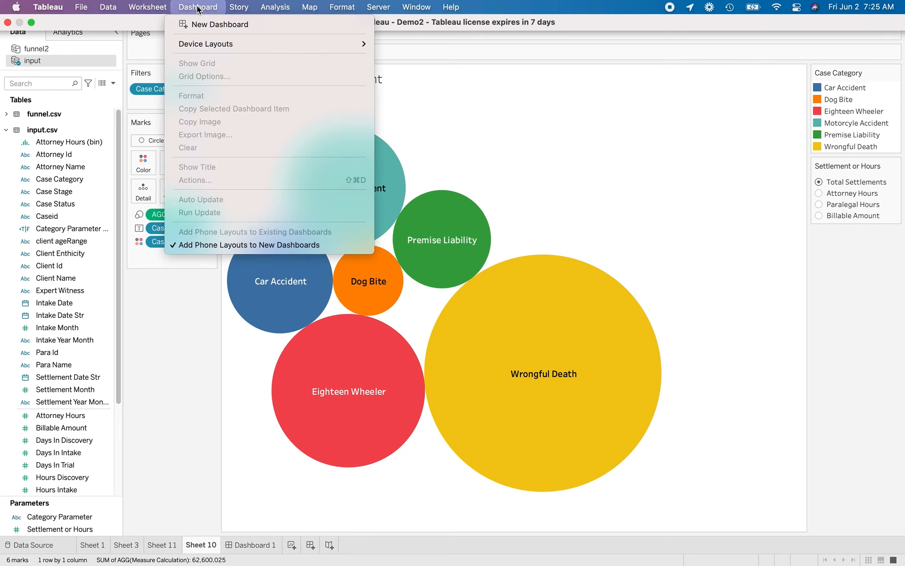
{"action": "left_click", "coordinate": [161, 288]}
{"action": "left_click", "coordinate": [253, 545]}
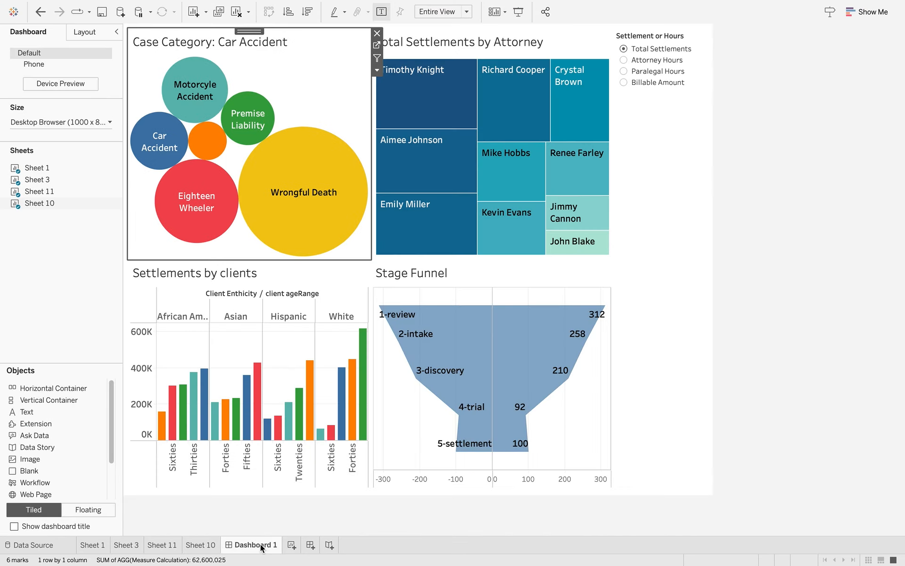
{"action": "left_click", "coordinate": [244, 130]}
{"action": "left_click", "coordinate": [198, 7]}
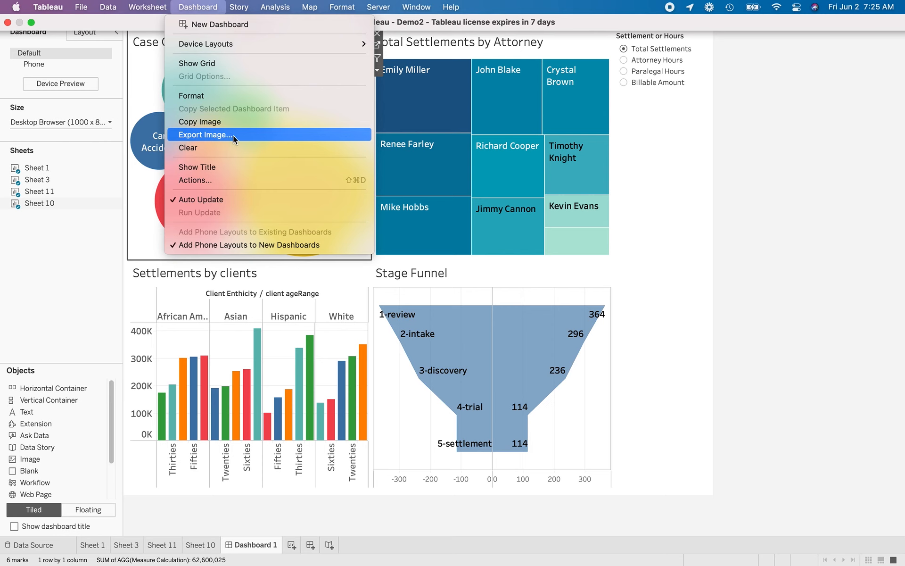
{"action": "left_click", "coordinate": [229, 180]}
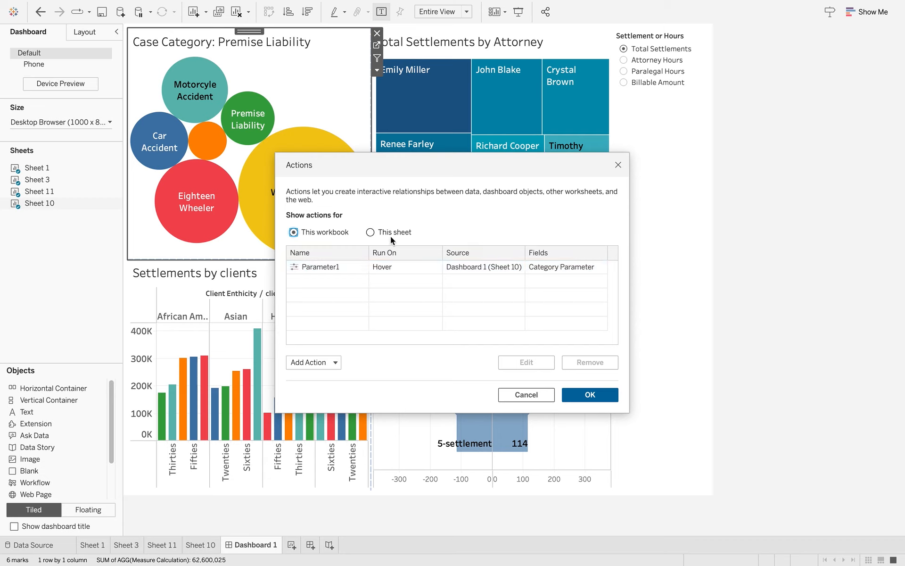
{"action": "left_click", "coordinate": [528, 395]}
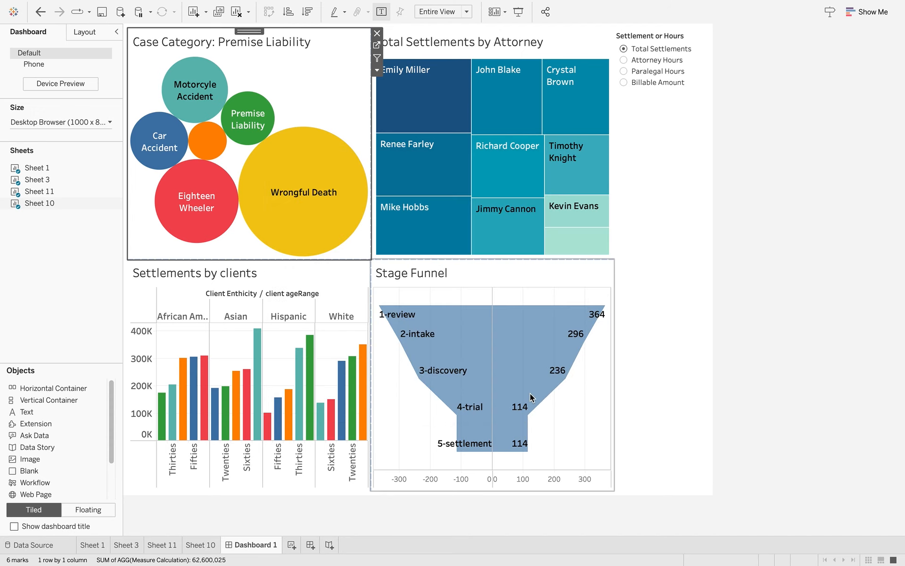
Step: Test the parameter action on Dashboard 1 with the Wrongful Death, Eighteen Wheeler and Motorcyle Accident bubbles
{"action": "mouse_move", "coordinate": [290, 219]}
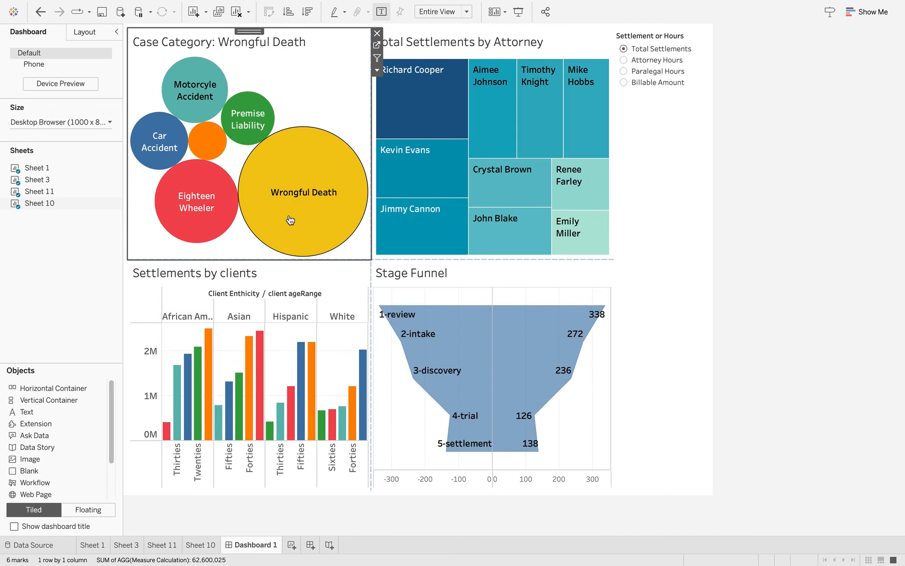
{"action": "mouse_move", "coordinate": [197, 225]}
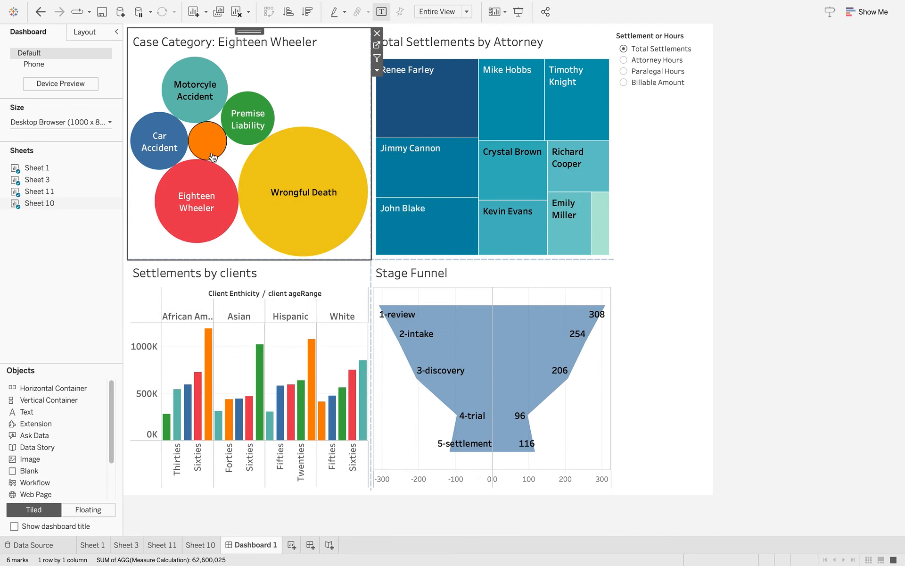
{"action": "mouse_move", "coordinate": [212, 100]}
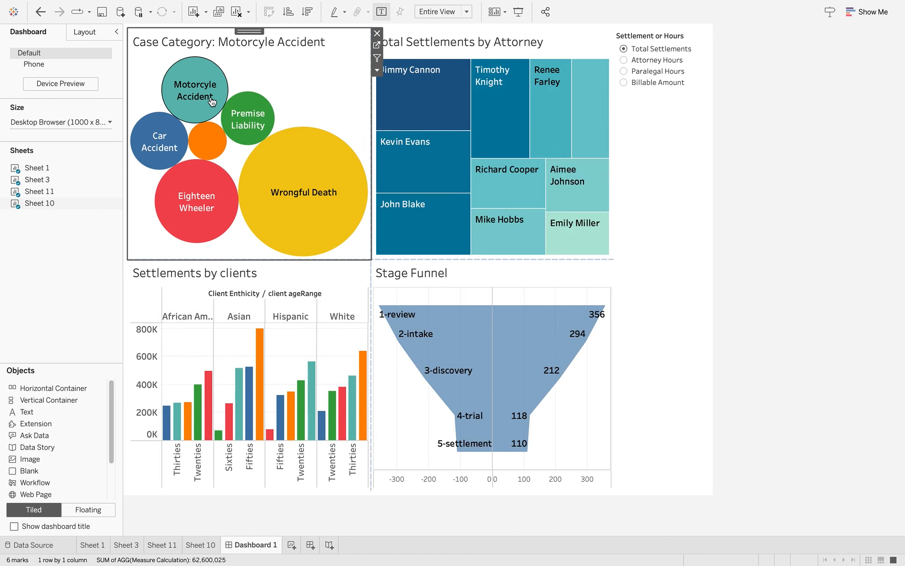